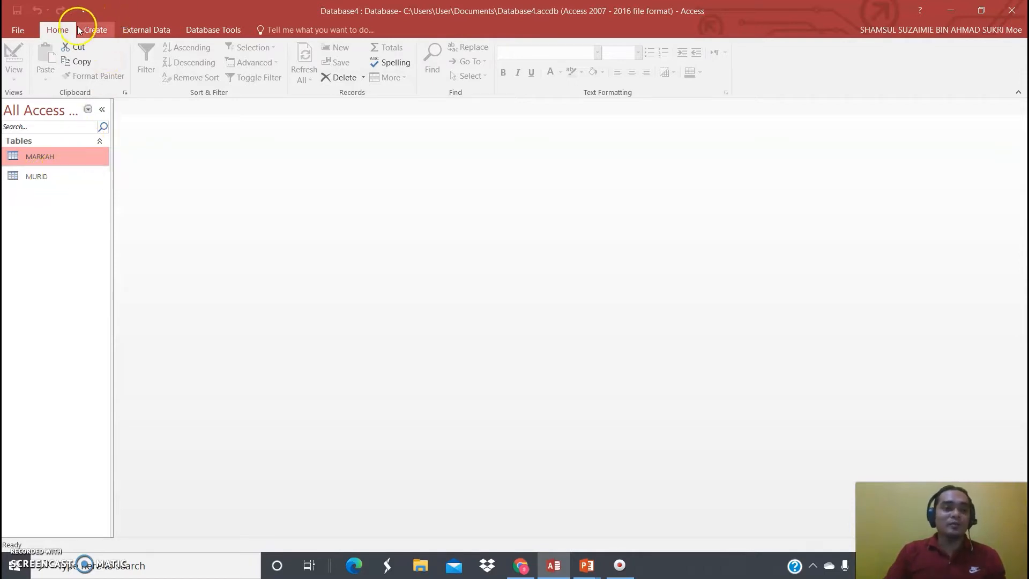
# - Start a new form with the Form Wizard, using the MURID table as its source
pyautogui.click(97, 30)
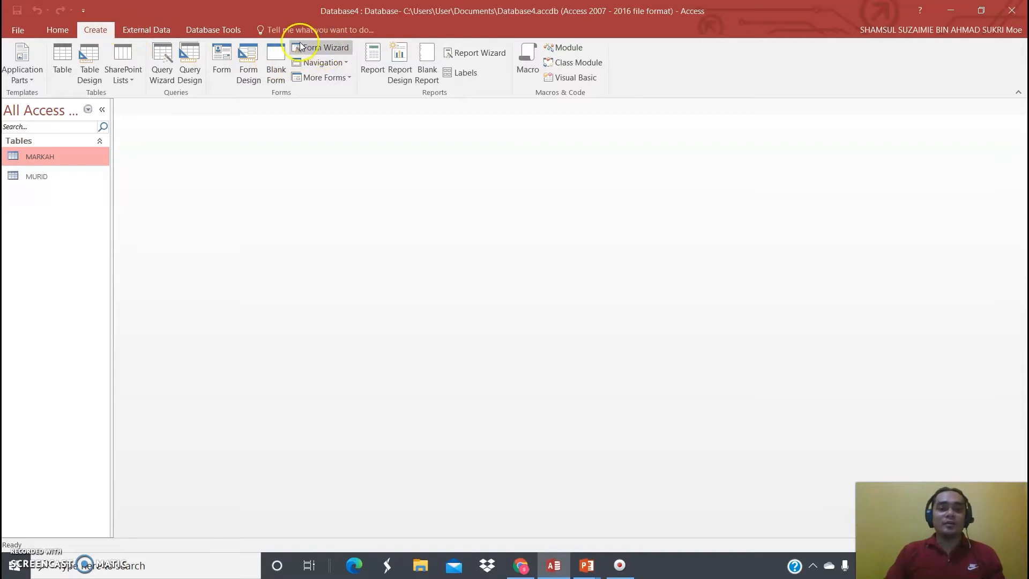
pyautogui.click(313, 48)
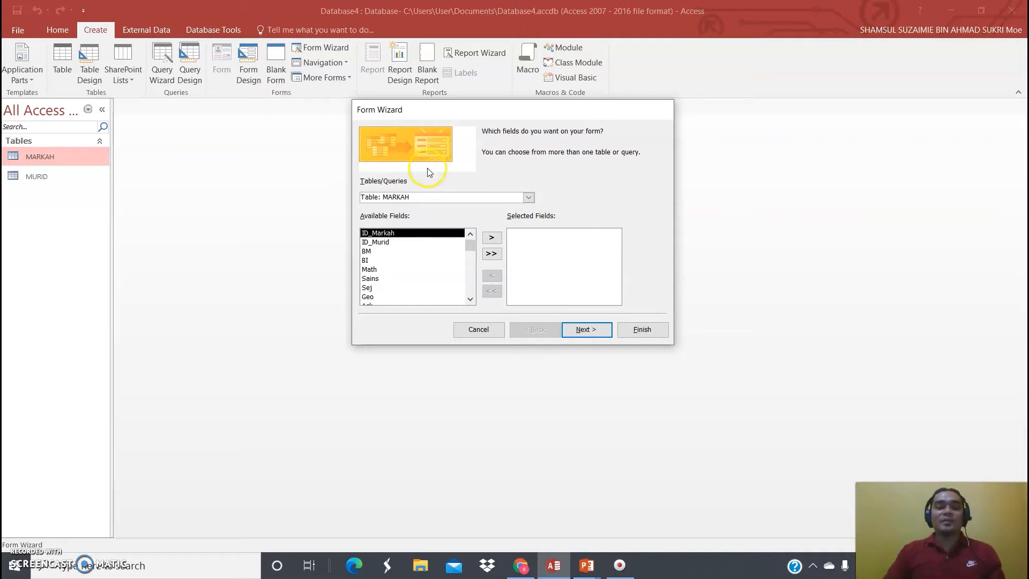
pyautogui.click(528, 197)
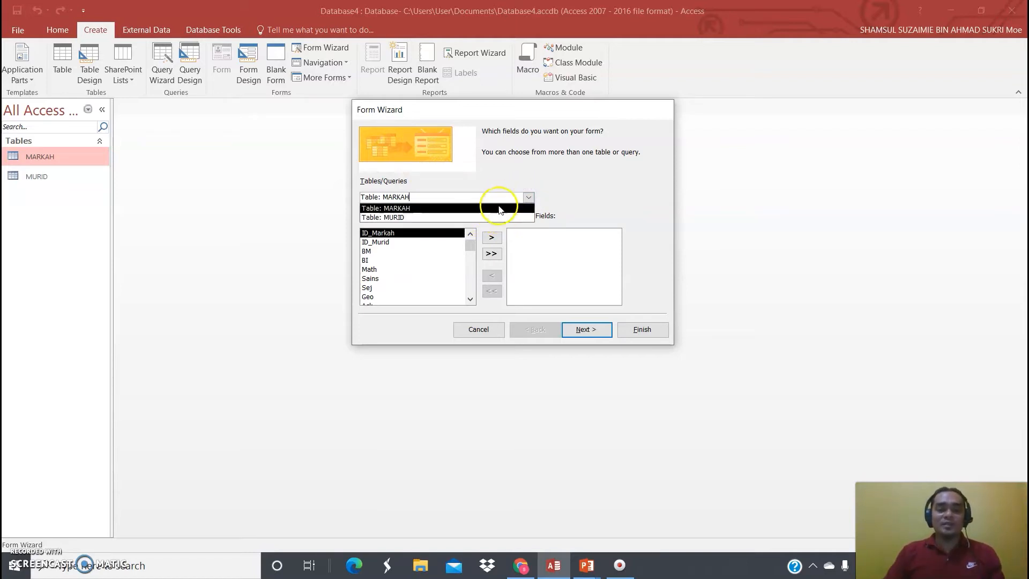
pyautogui.click(408, 217)
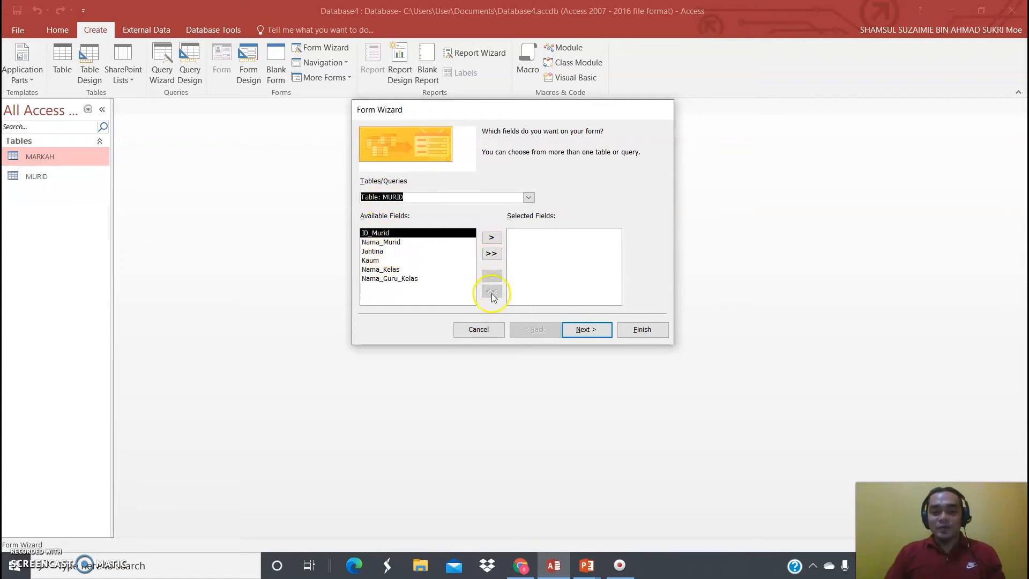
pyautogui.click(492, 237)
pyautogui.click(431, 243)
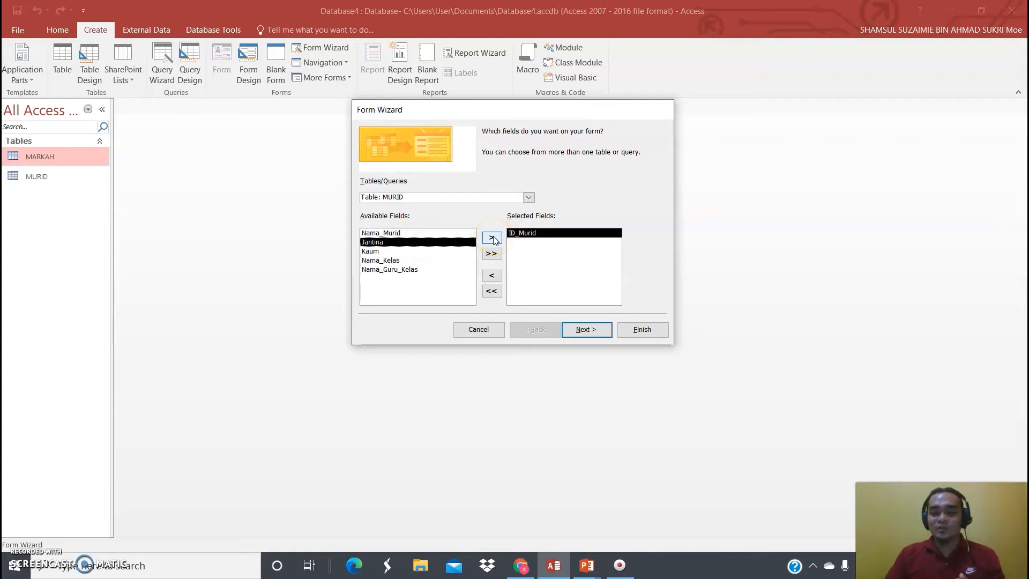
pyautogui.click(404, 244)
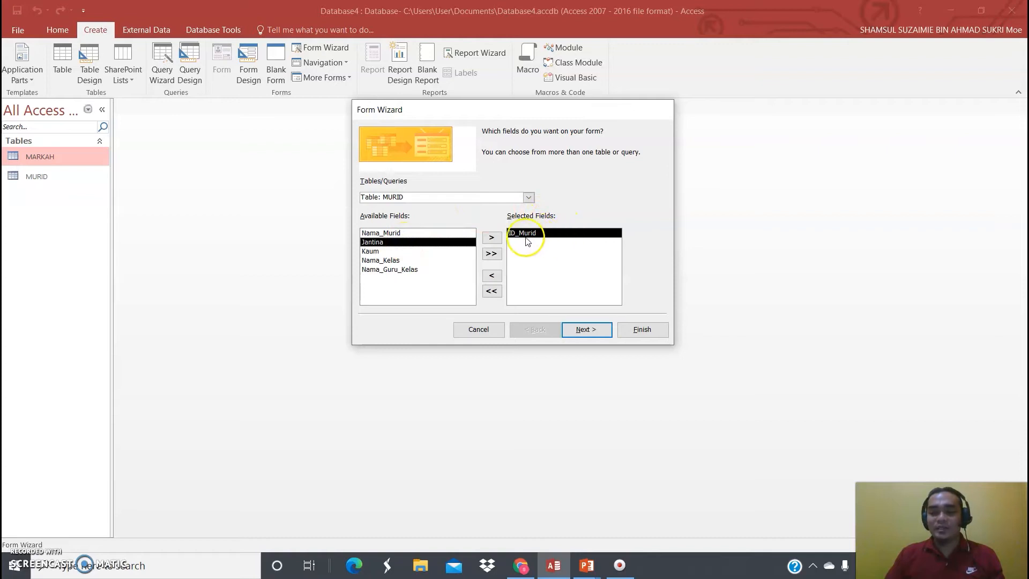
pyautogui.click(382, 251)
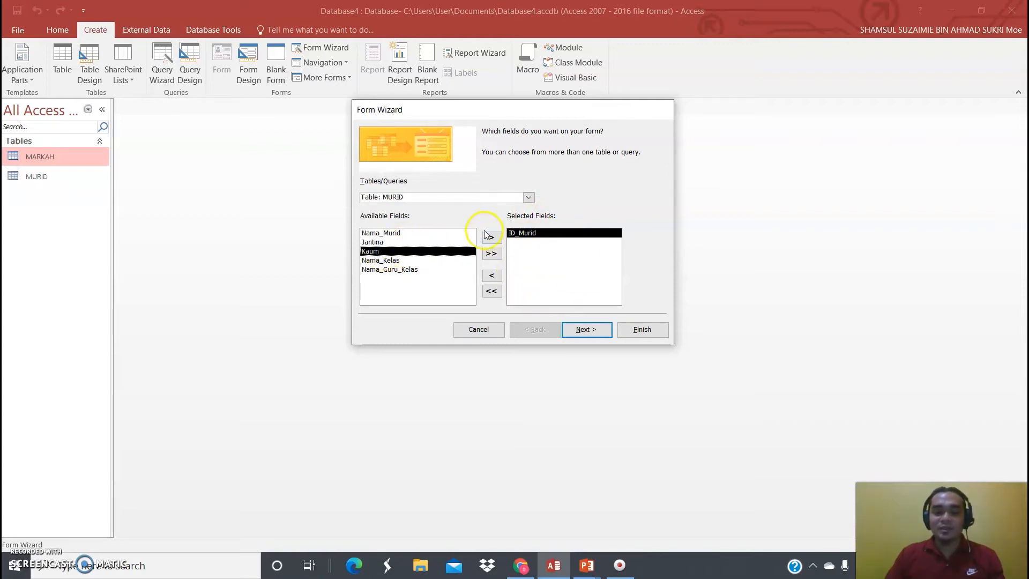
pyautogui.click(491, 239)
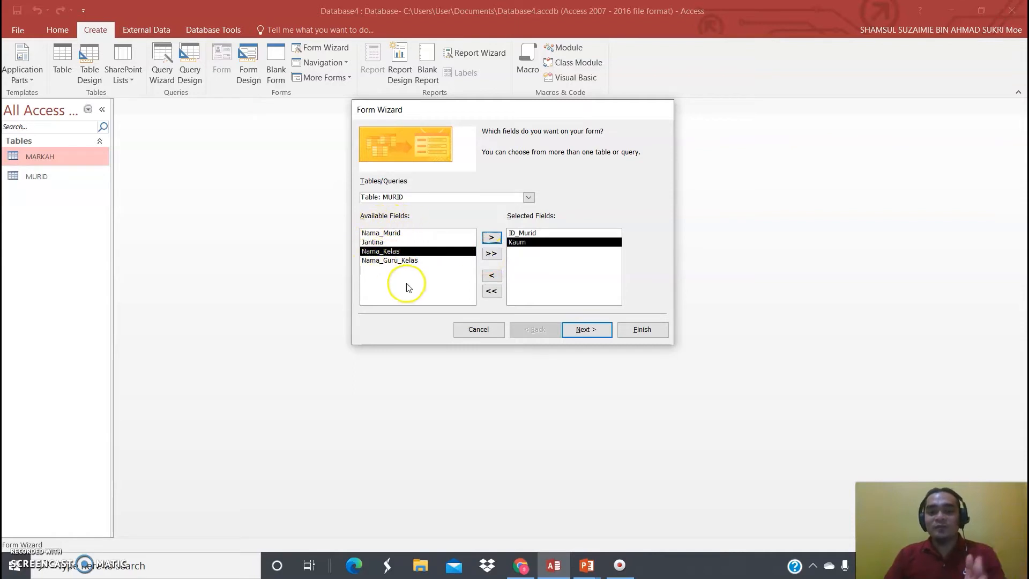
pyautogui.click(491, 254)
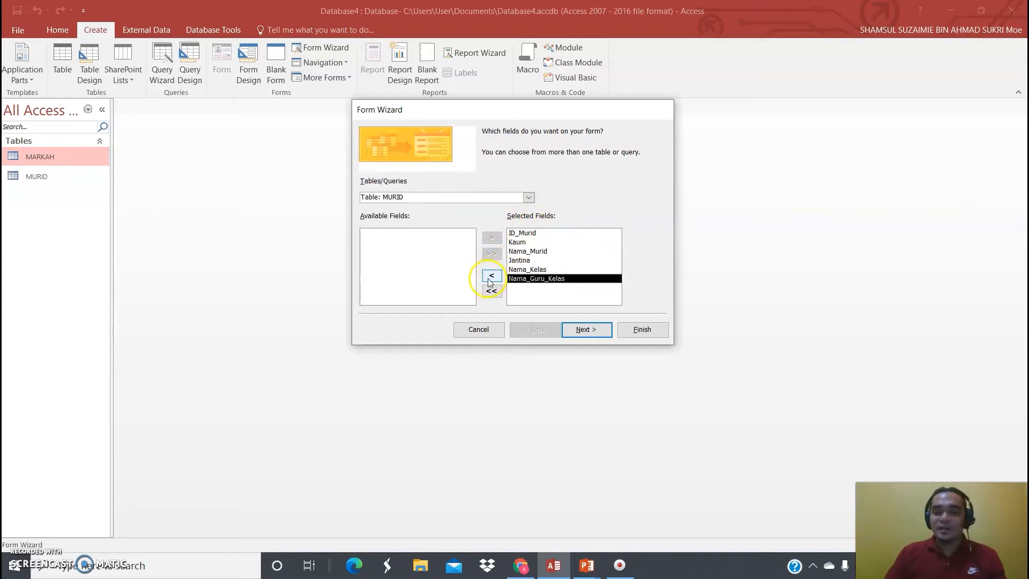
pyautogui.click(518, 233)
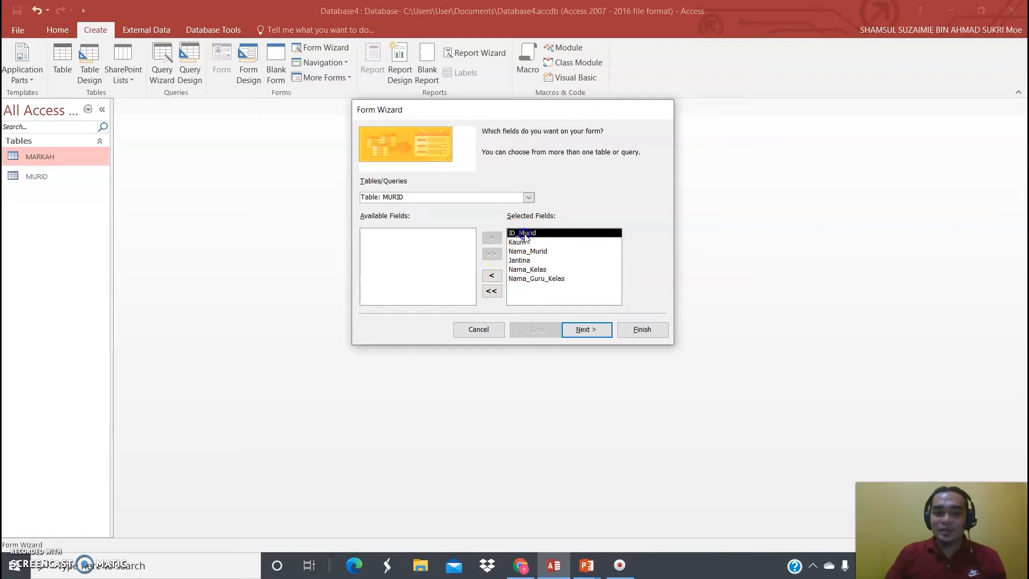
pyautogui.click(492, 275)
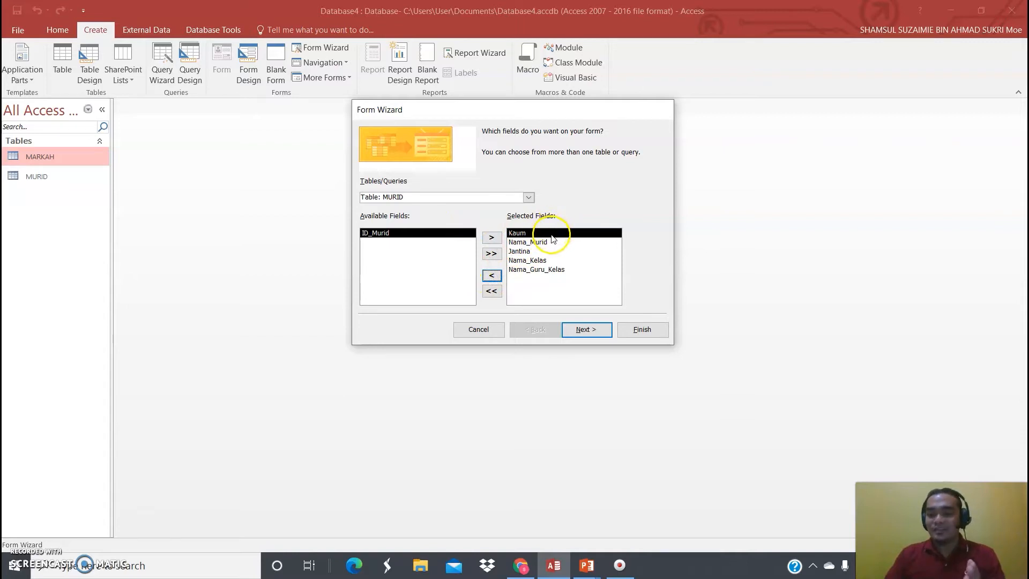
pyautogui.click(492, 291)
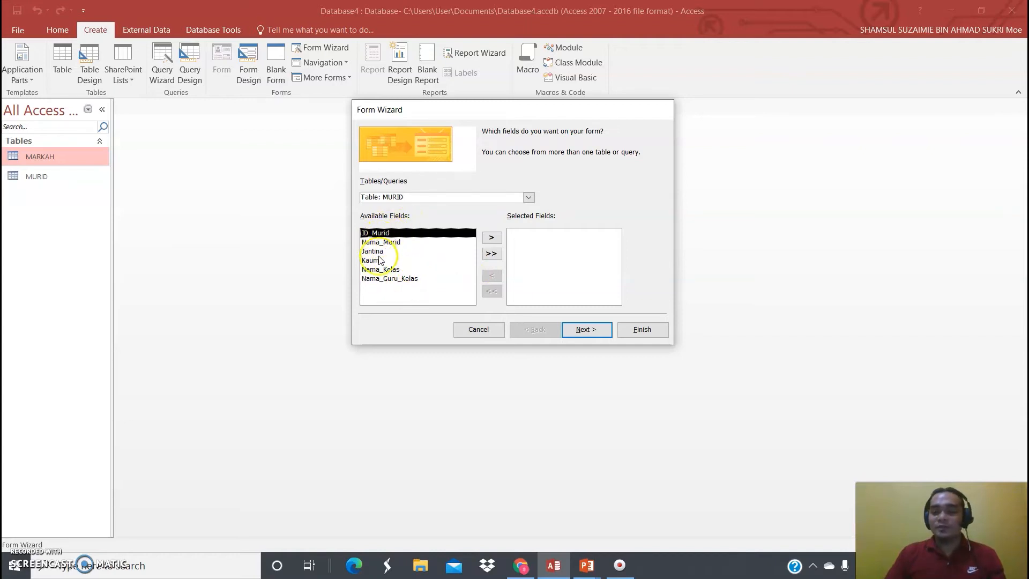
# - Add all MURID fields to the form and accept the Columnar layout
pyautogui.click(492, 254)
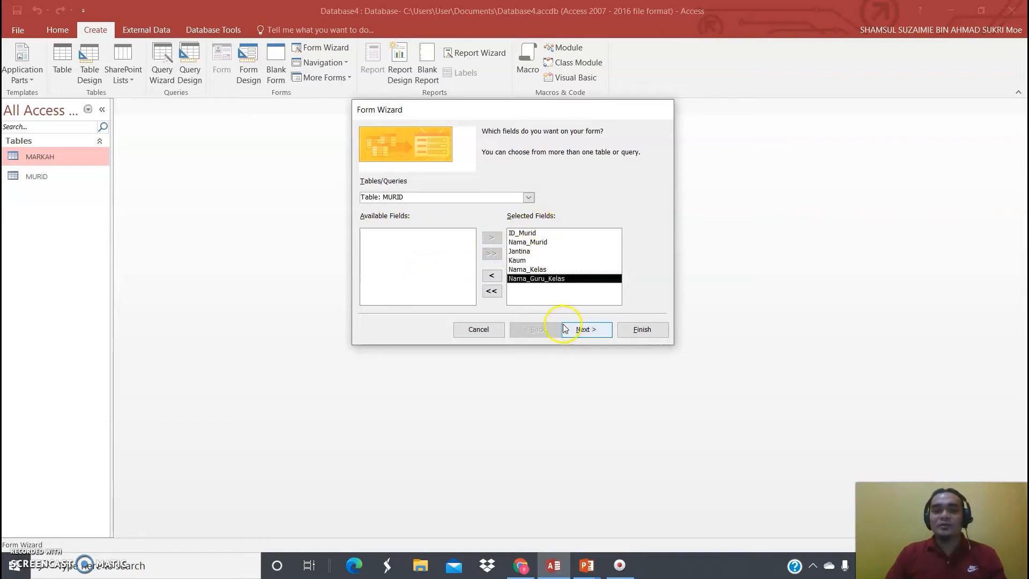
pyautogui.click(585, 329)
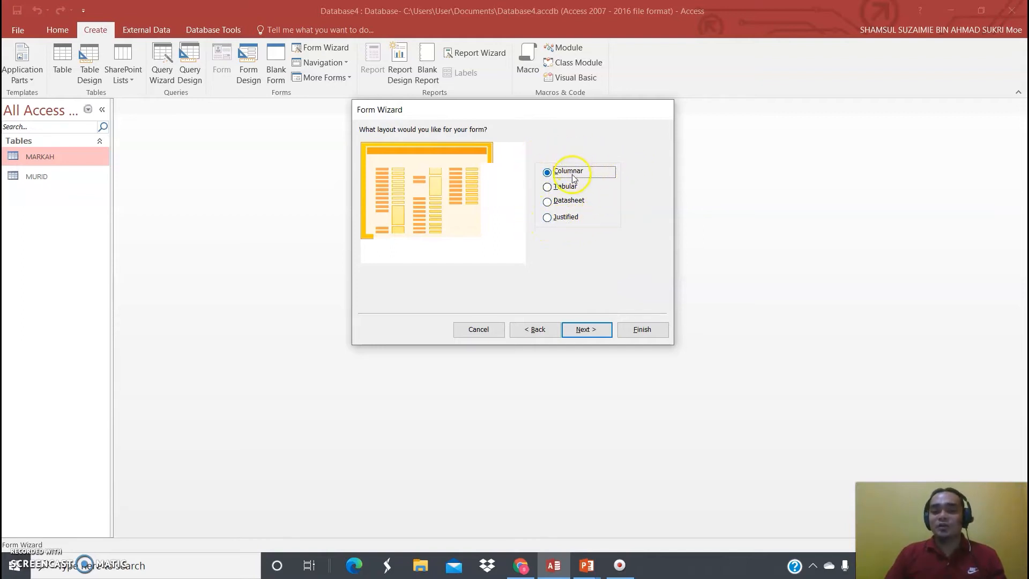
pyautogui.click(585, 330)
# - Title the form BORANG MURID and finish the wizard, opening the form to view or enter information
pyautogui.click(516, 148)
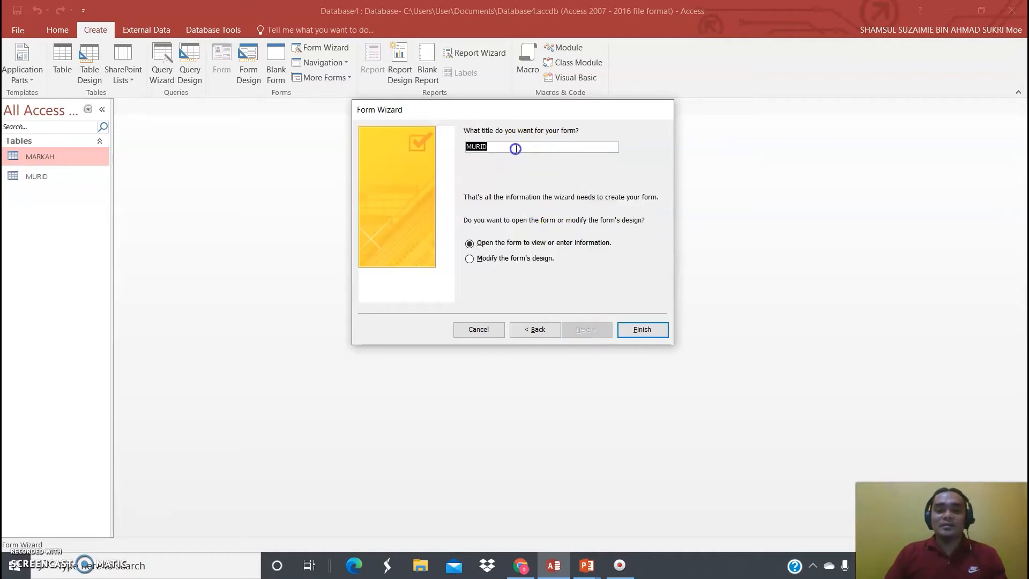
pyautogui.click(526, 146)
pyautogui.moveTo(494, 146)
pyautogui.mouseDown()
pyautogui.moveTo(466, 147)
pyautogui.moveTo(496, 144)
pyautogui.mouseUp()
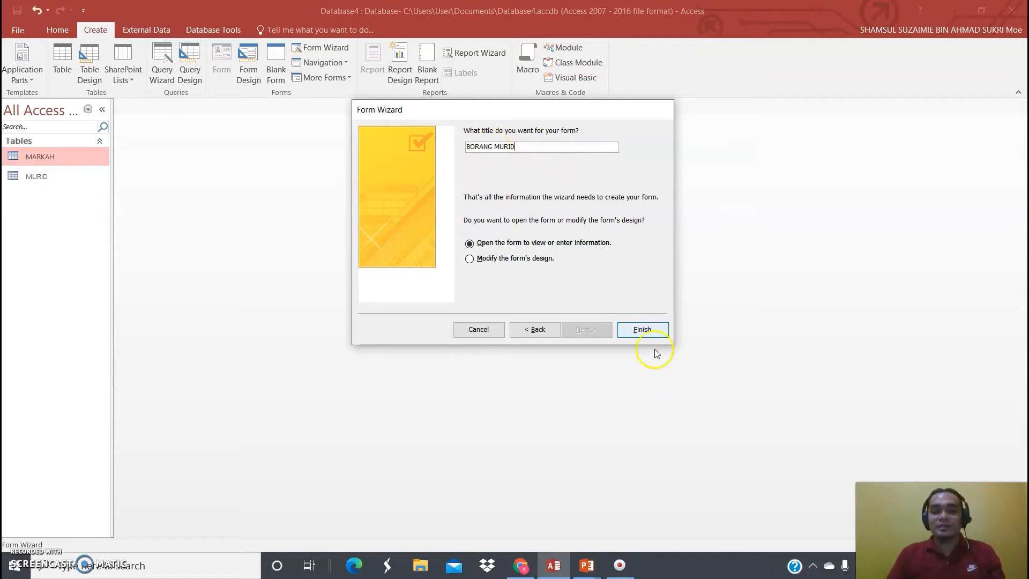
pyautogui.click(647, 327)
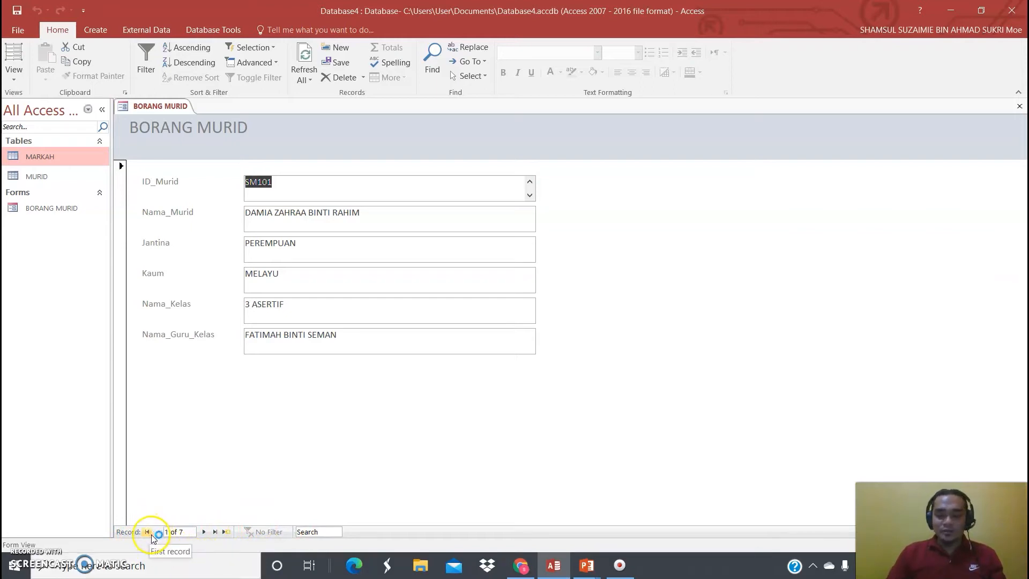
# - Browse the student records in the form from the first through the third, ending on the last record
pyautogui.click(168, 532)
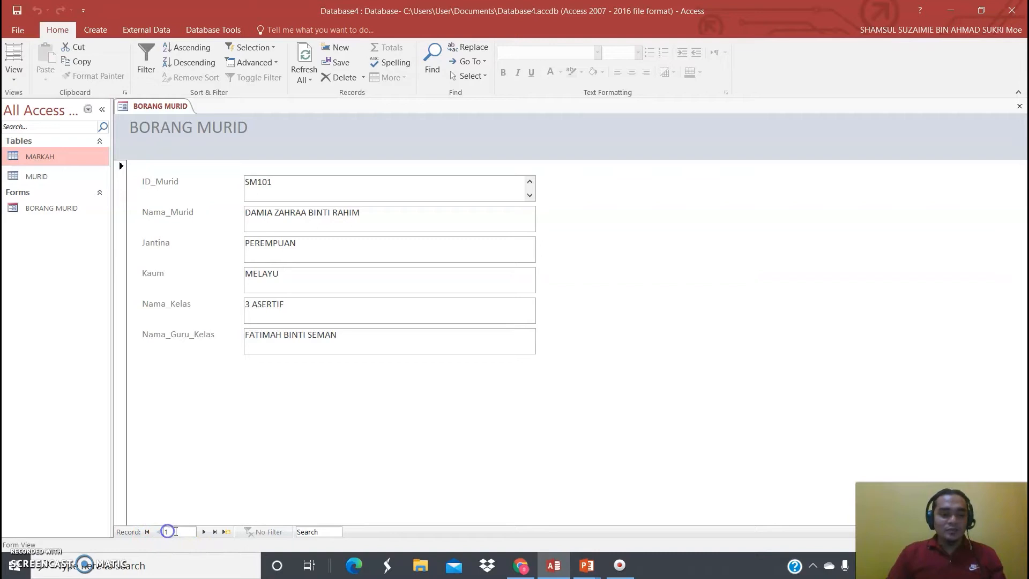
pyautogui.press('Return')
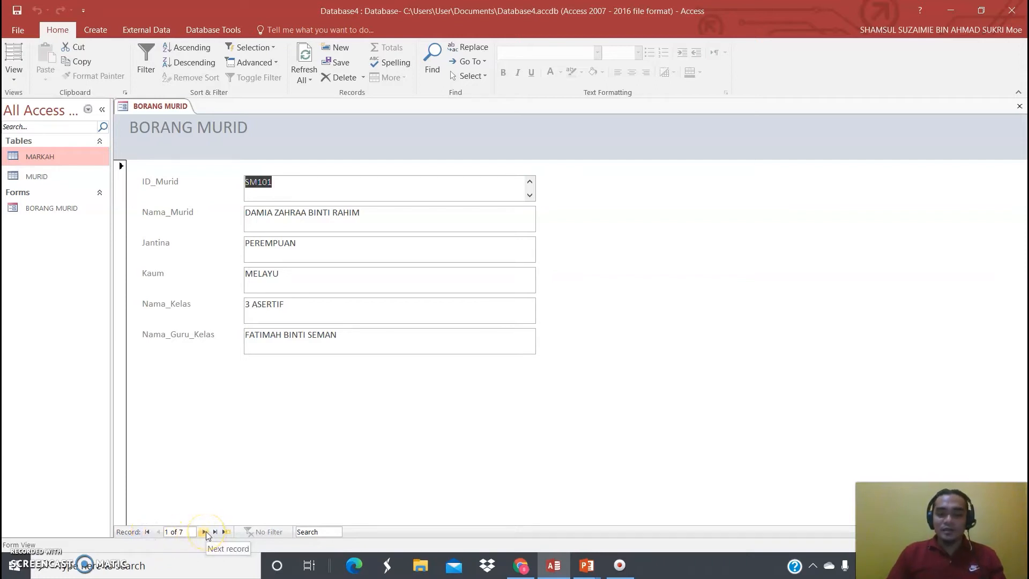
pyautogui.click(205, 532)
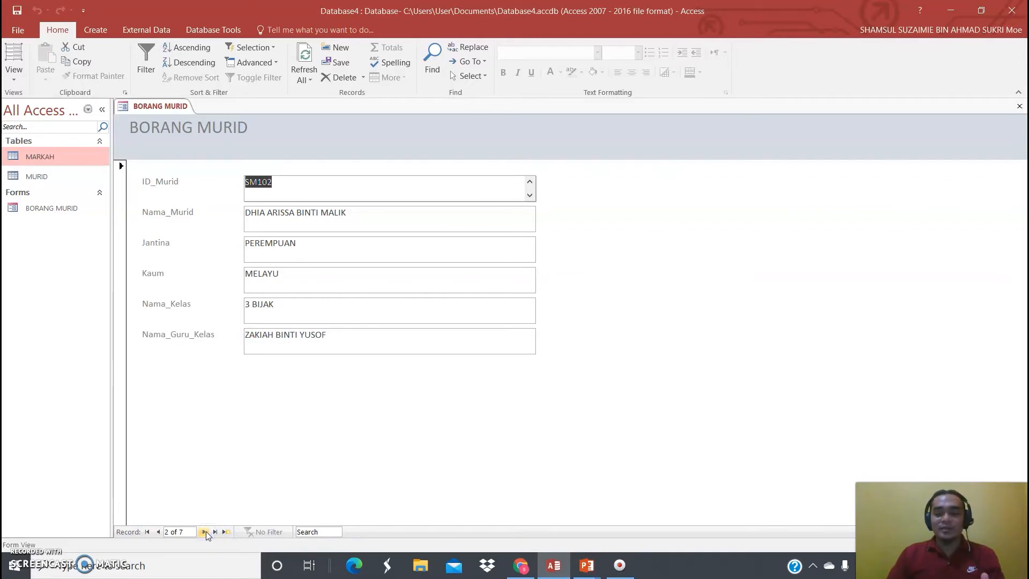
pyautogui.click(206, 532)
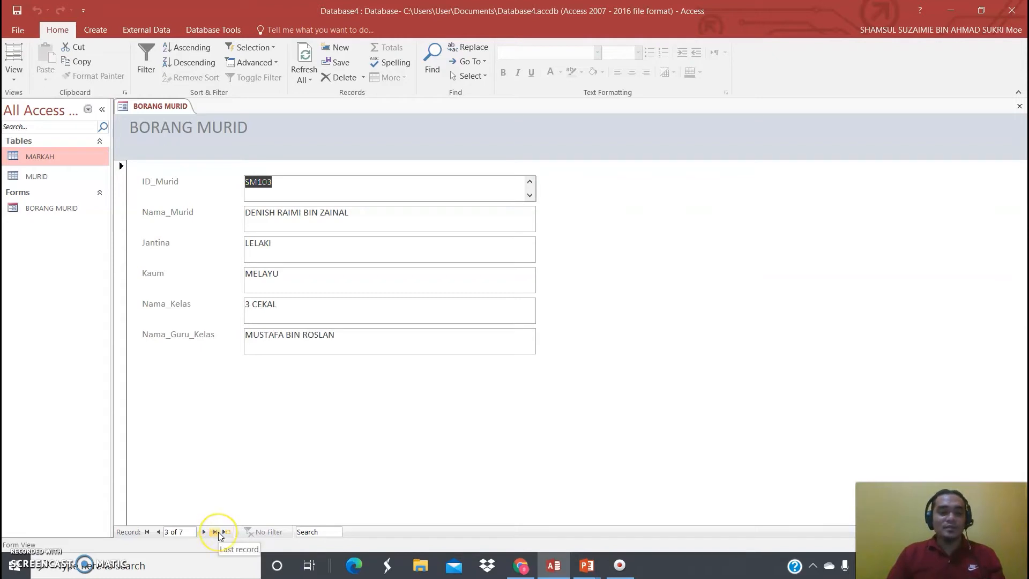
pyautogui.click(216, 531)
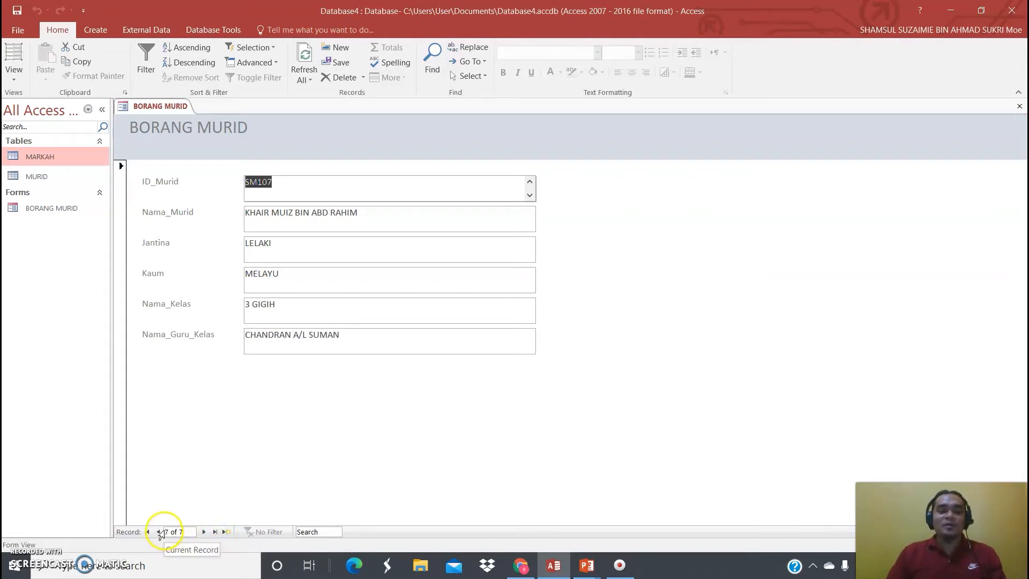
# - Add a new record with the student's ID and name, setting Jantina to LELAKI and Kaum to MELAYU
pyautogui.click(226, 532)
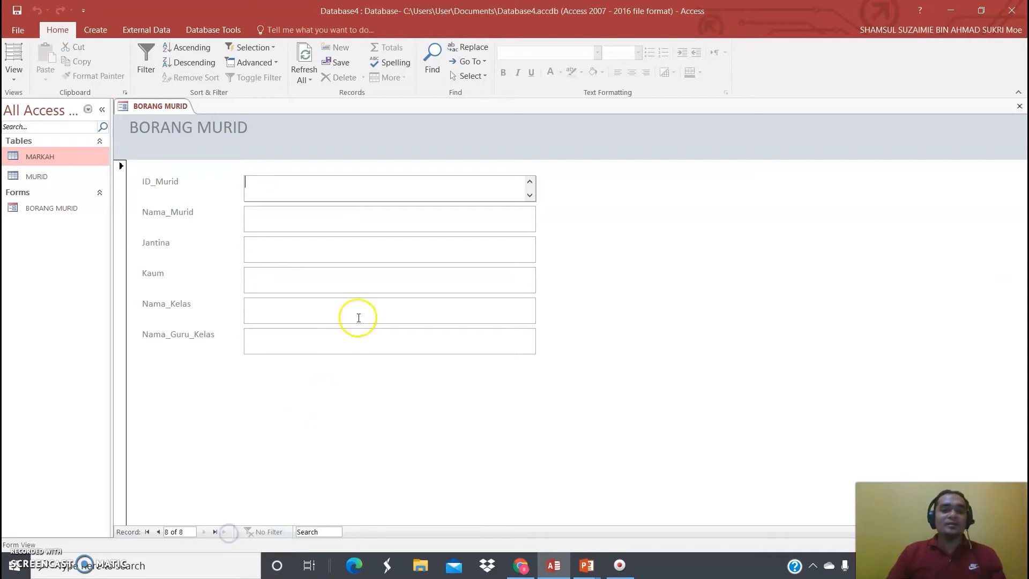
pyautogui.click(321, 194)
pyautogui.write('SM108')
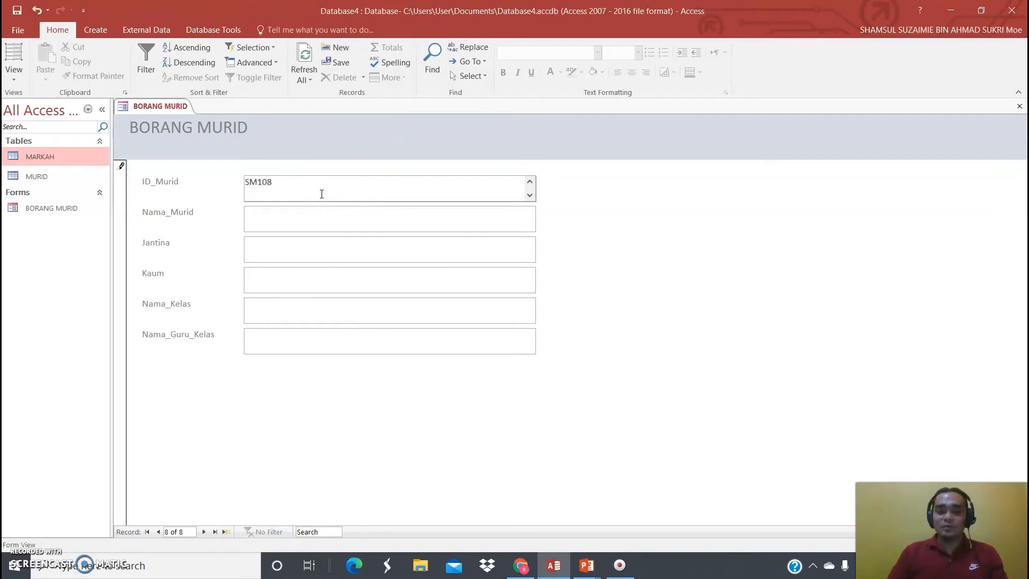
pyautogui.click(310, 211)
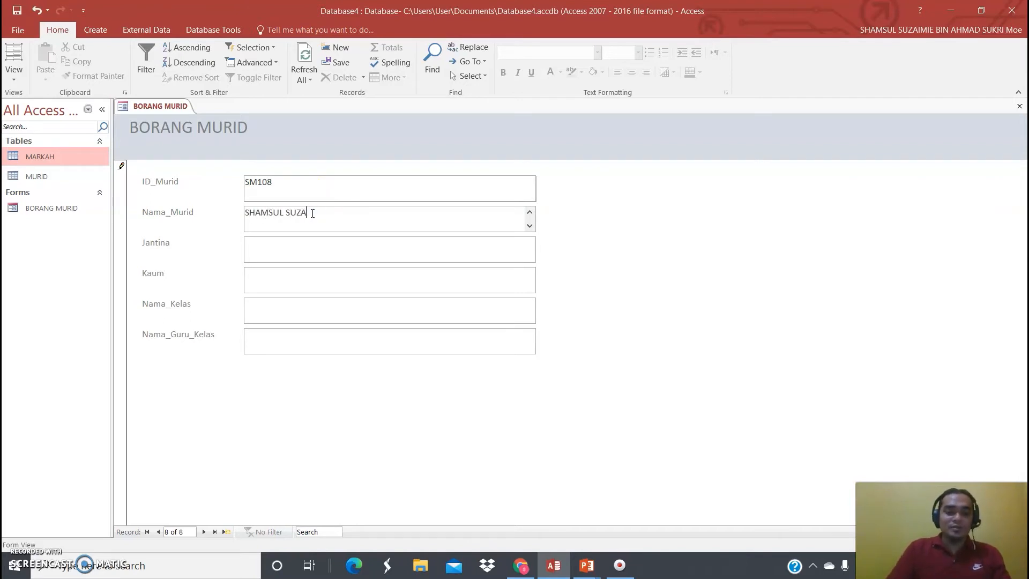
pyautogui.click(356, 239)
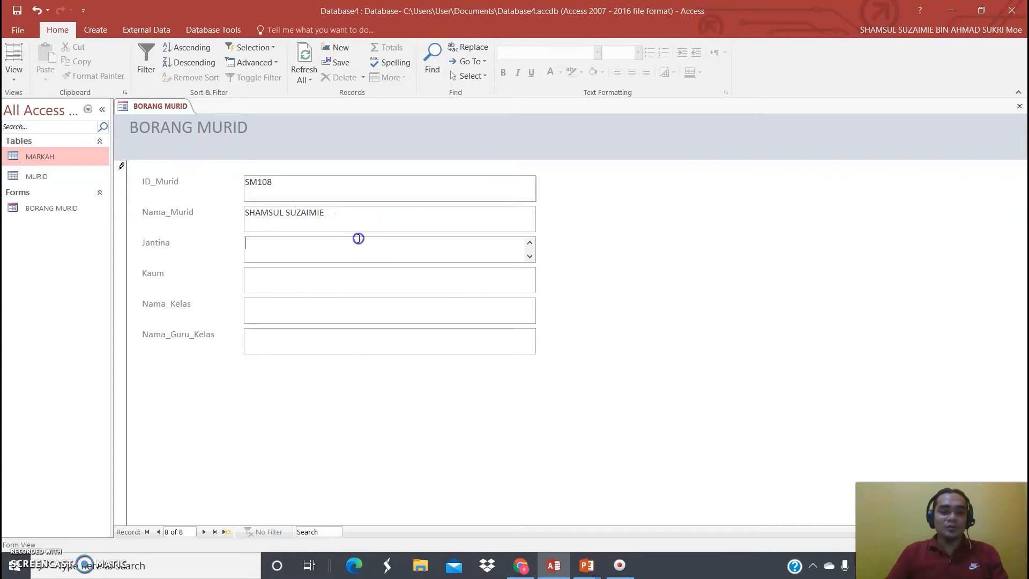
pyautogui.write('LELAKI')
pyautogui.click(352, 274)
pyautogui.write('MELAYU')
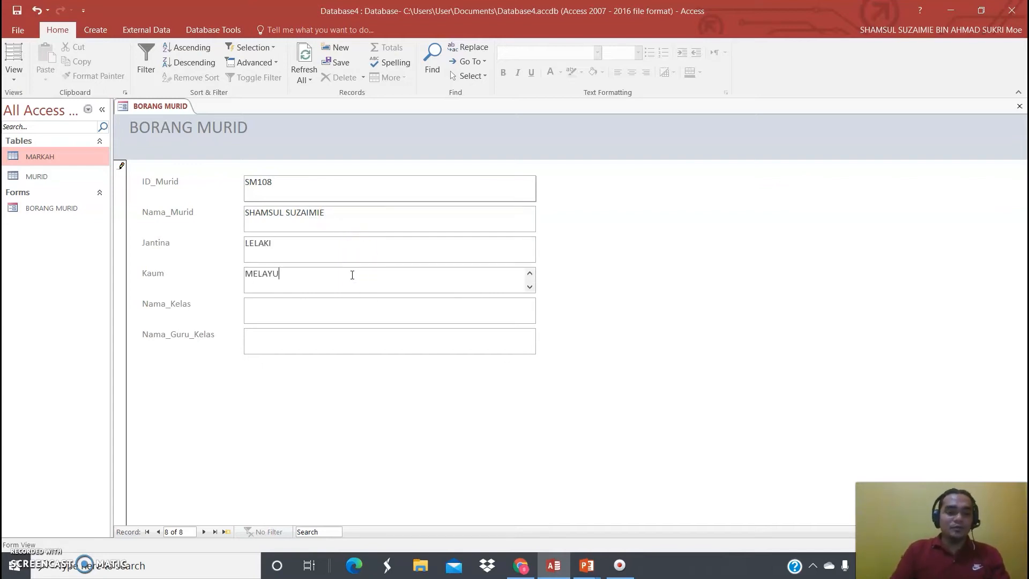
# - Set Nama_Kelas to 3 AMANAH, enter the class teacher's name in Nama_Guru_Kelas, and save the record by advancing past it
pyautogui.click(338, 319)
pyautogui.write('3 AMANAH')
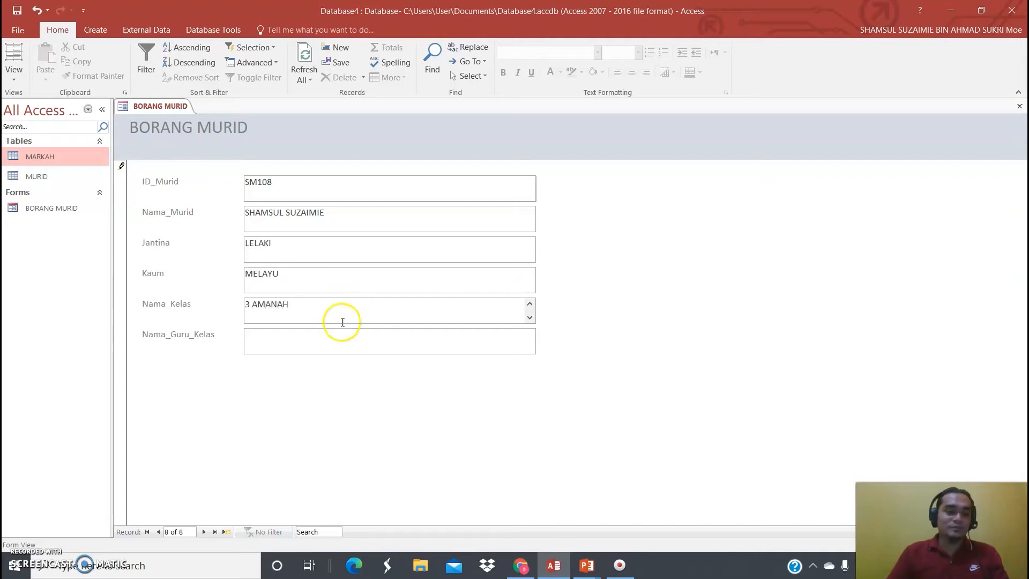
pyautogui.click(311, 341)
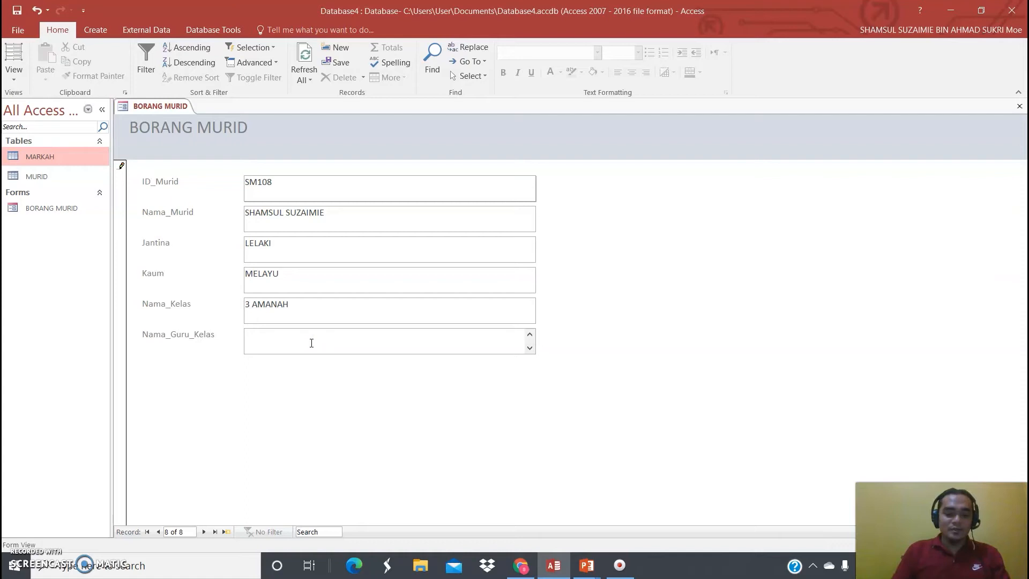
pyautogui.write('ALI BIN ABU')
pyautogui.click(204, 531)
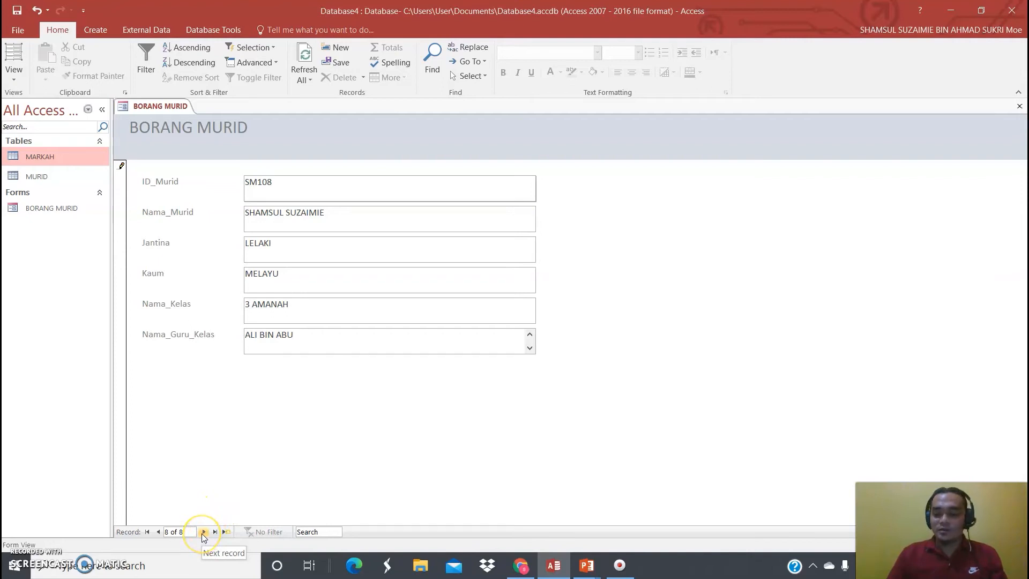
pyautogui.click(203, 531)
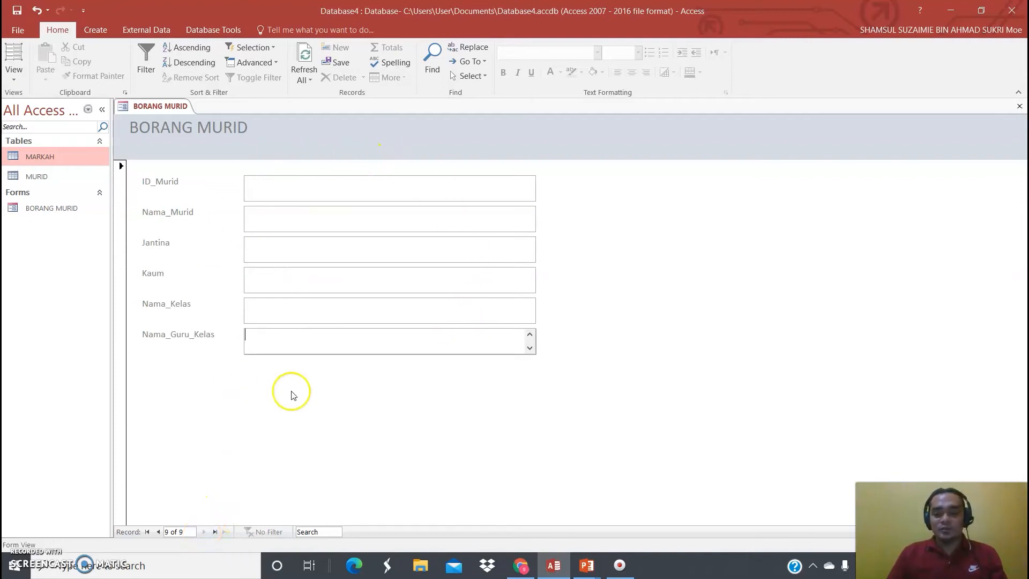
# - Return to the first record and browse one by one to the newly added student record
pyautogui.click(148, 532)
pyautogui.click(206, 531)
pyautogui.click(205, 532)
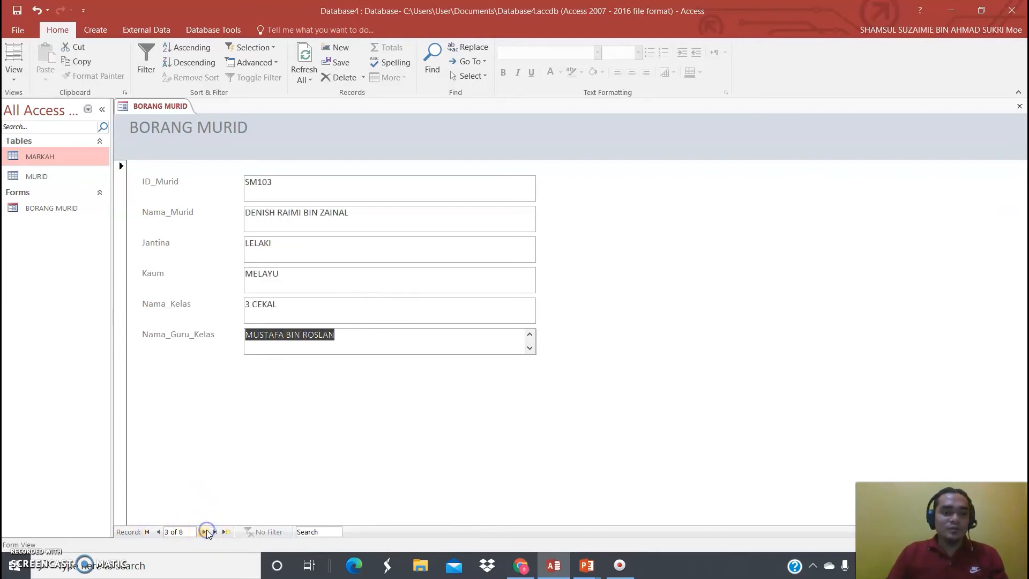
pyautogui.click(205, 532)
pyautogui.click(206, 532)
pyautogui.click(205, 532)
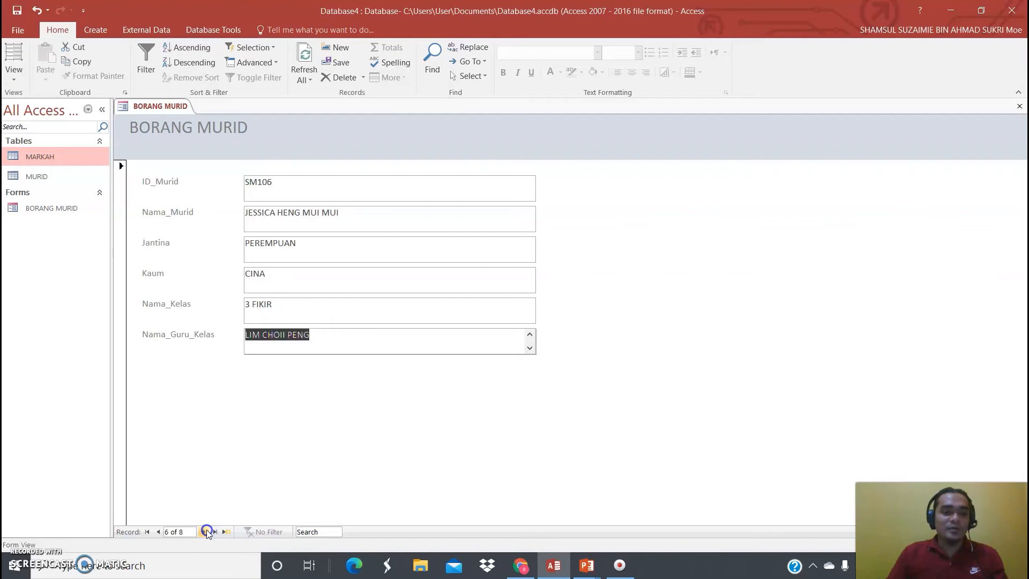
pyautogui.click(205, 532)
pyautogui.click(205, 532)
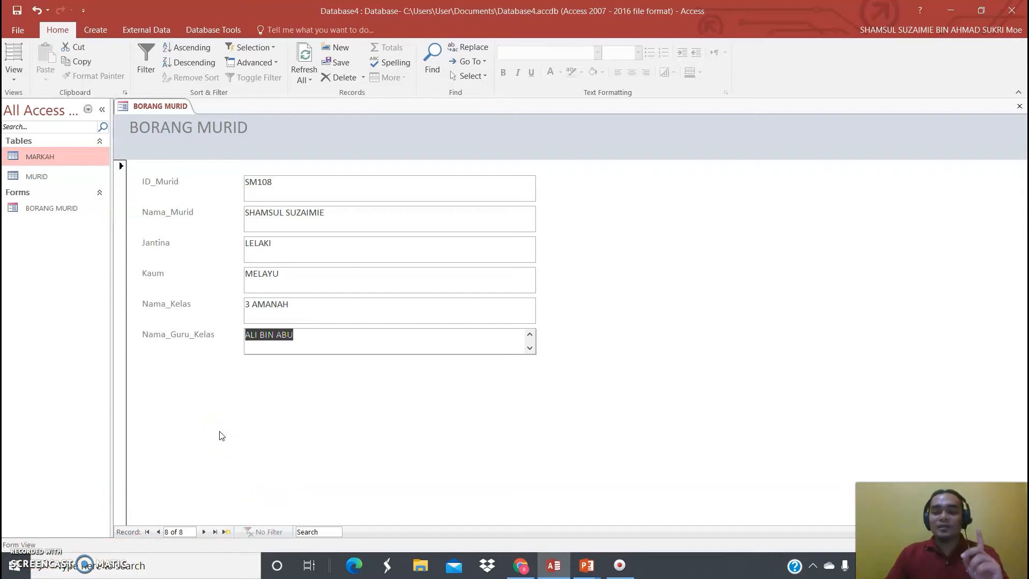
pyautogui.click(205, 434)
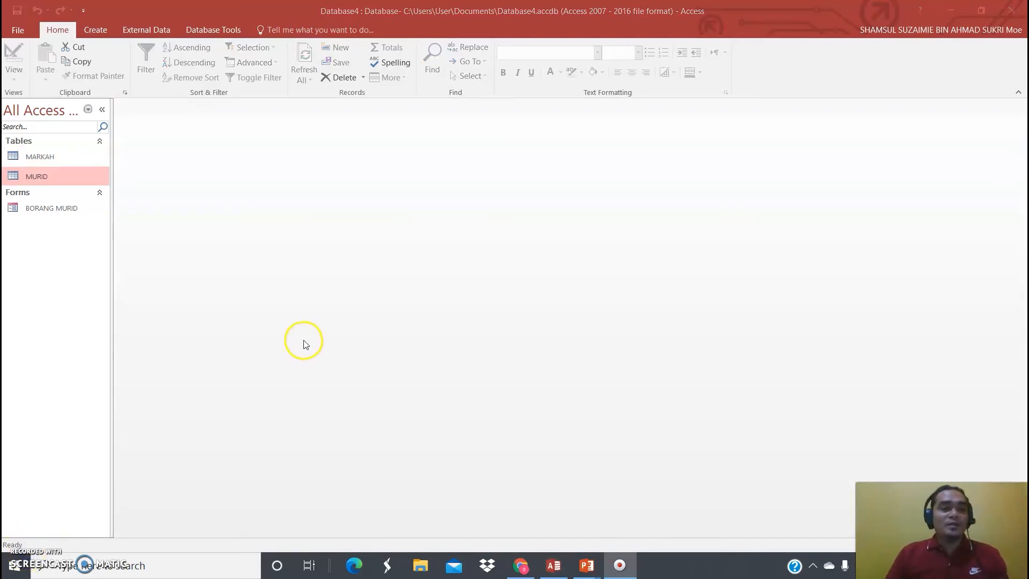
# - Start a new form with the Form Wizard and add all fields from the MURID table
pyautogui.click(106, 31)
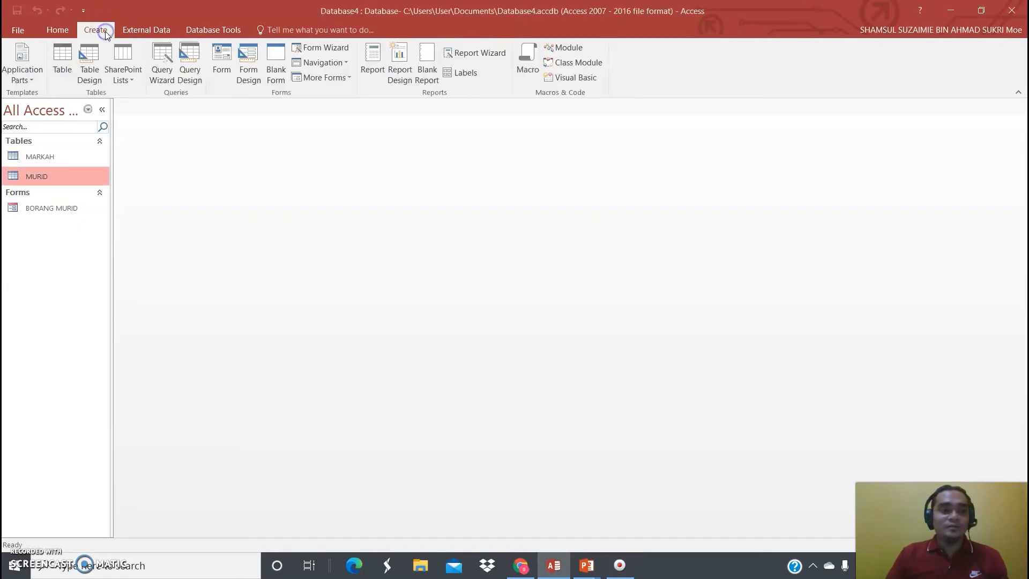
pyautogui.click(306, 48)
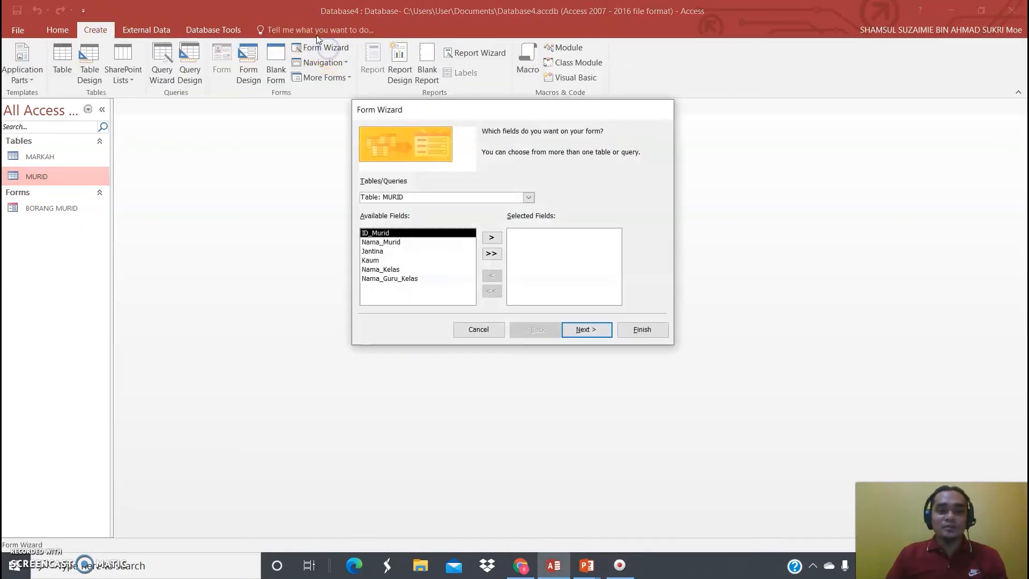
pyautogui.click(528, 198)
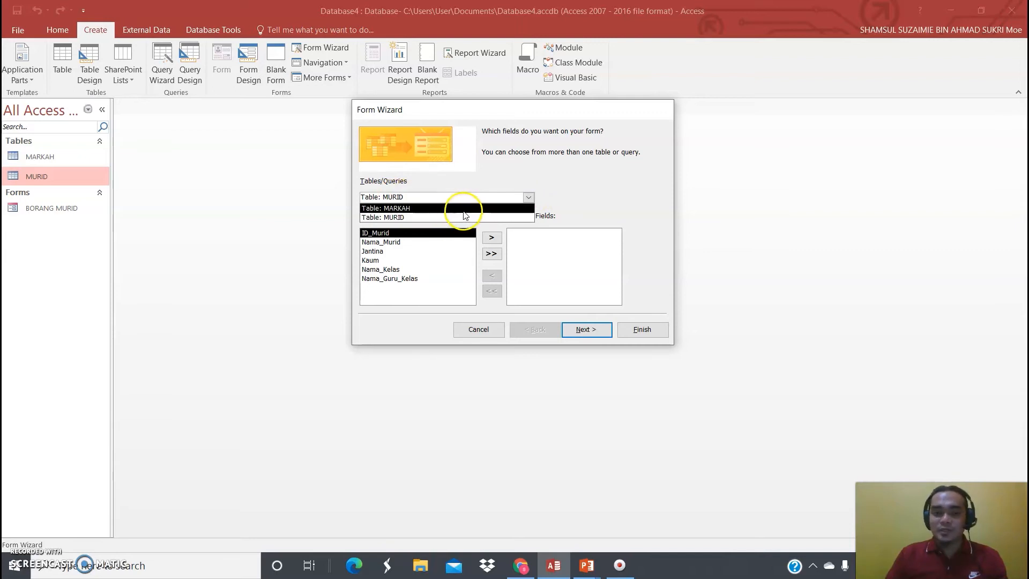
pyautogui.click(574, 194)
pyautogui.click(527, 197)
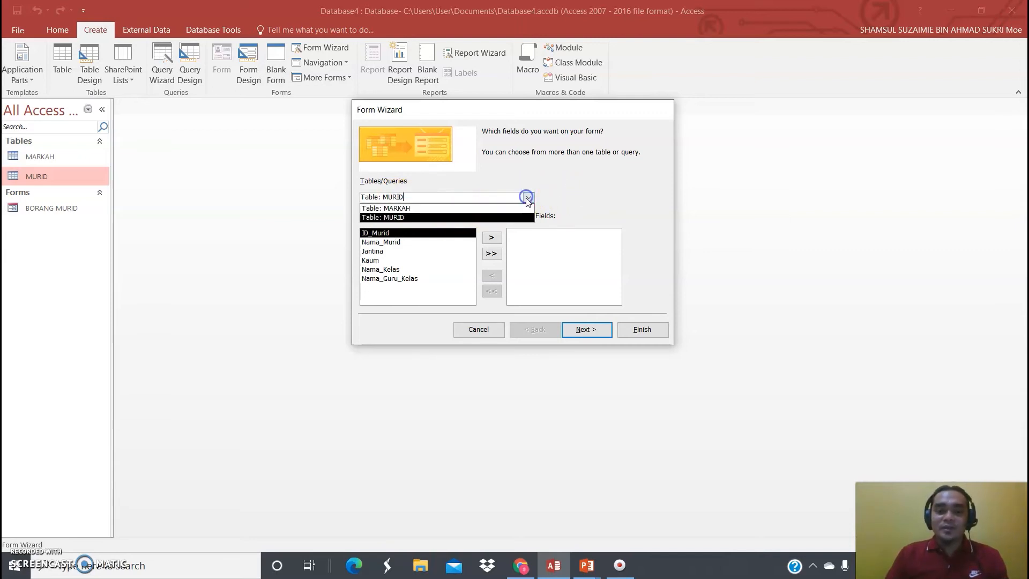
pyautogui.click(487, 218)
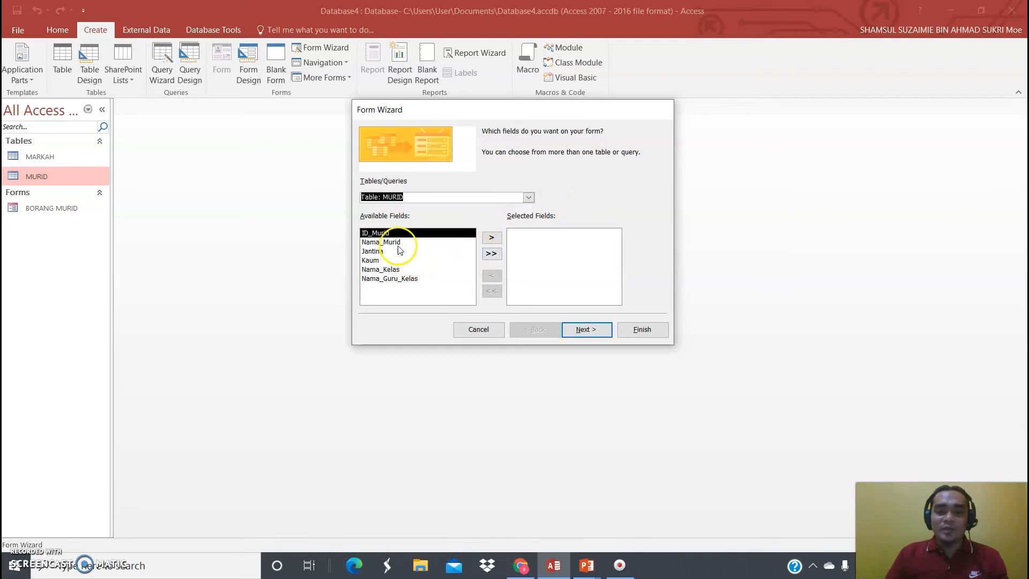
pyautogui.click(492, 254)
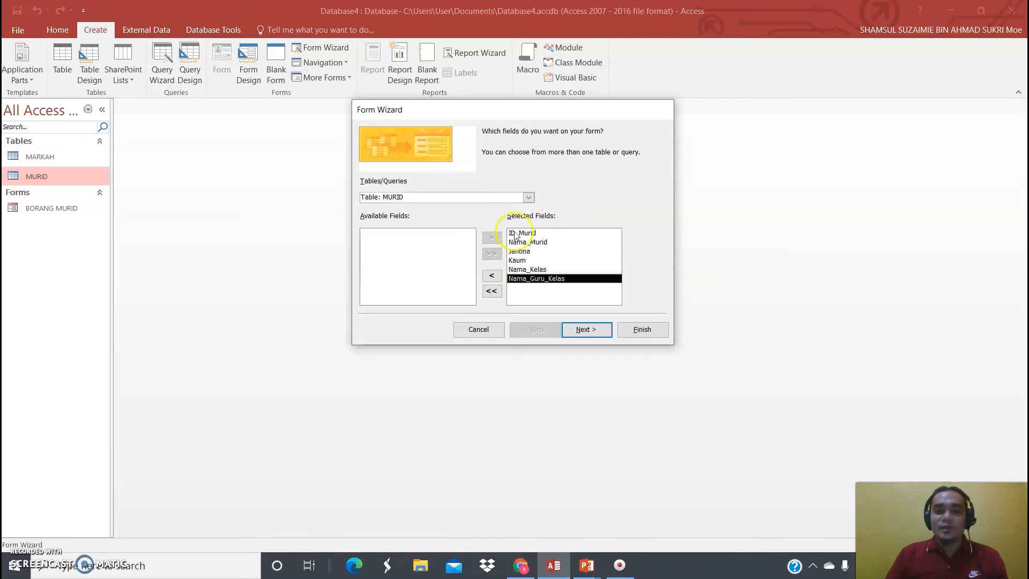
# - Add all fields from the MARKAH table to the form's selected fields as well
pyautogui.click(529, 197)
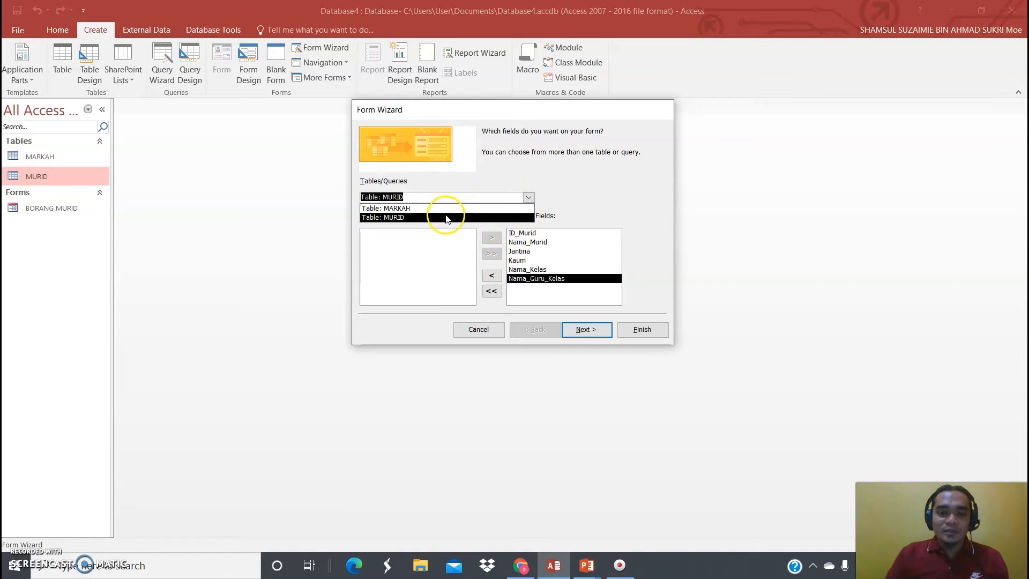
pyautogui.click(448, 209)
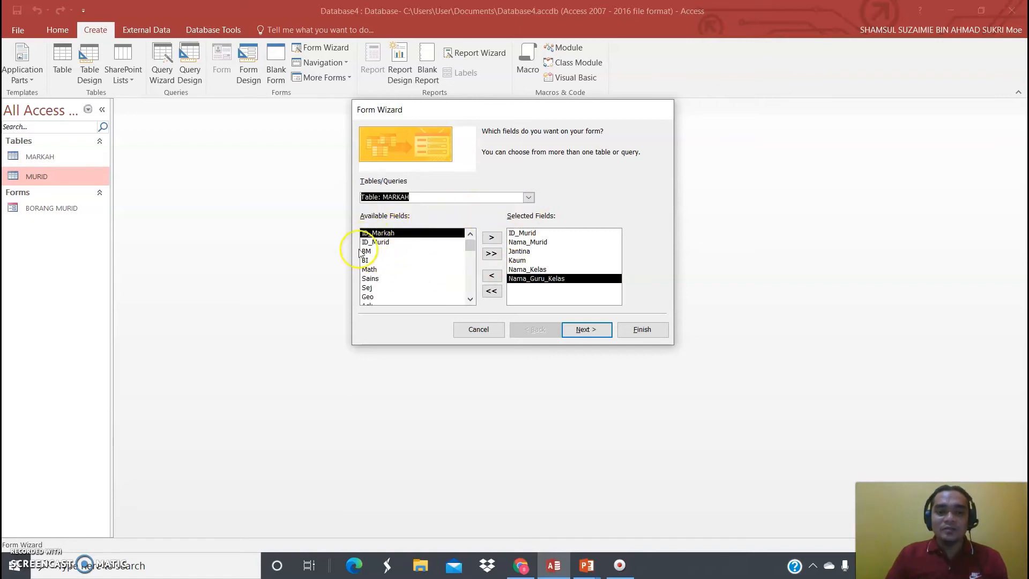
pyautogui.click(491, 255)
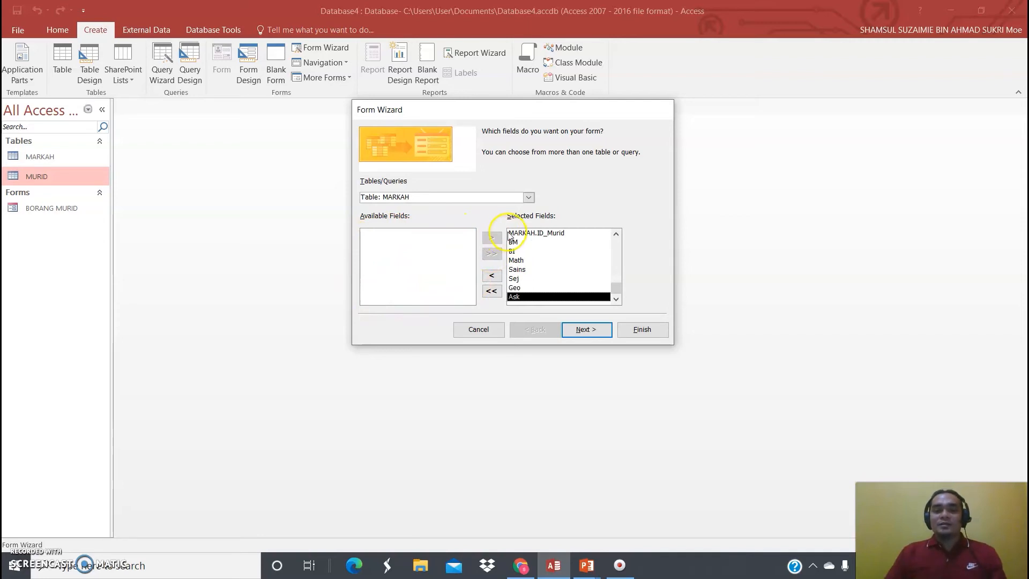
pyautogui.moveTo(619, 292)
pyautogui.mouseDown()
pyautogui.moveTo(621, 244)
pyautogui.moveTo(619, 293)
pyautogui.mouseUp()
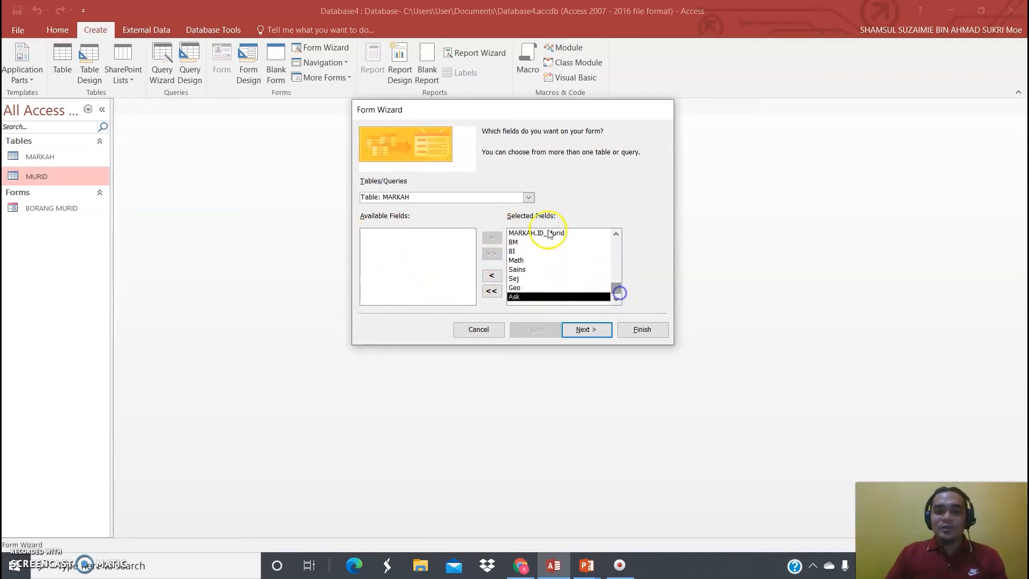
# - View the data by MURID as a form with subforms and accept the Datasheet layout for the subform
pyautogui.click(585, 322)
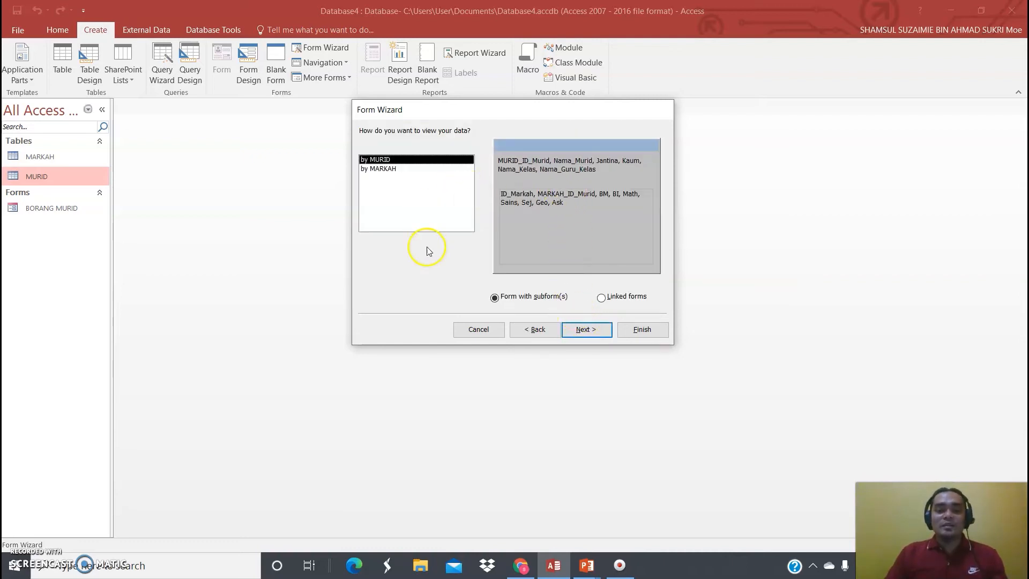
pyautogui.click(499, 303)
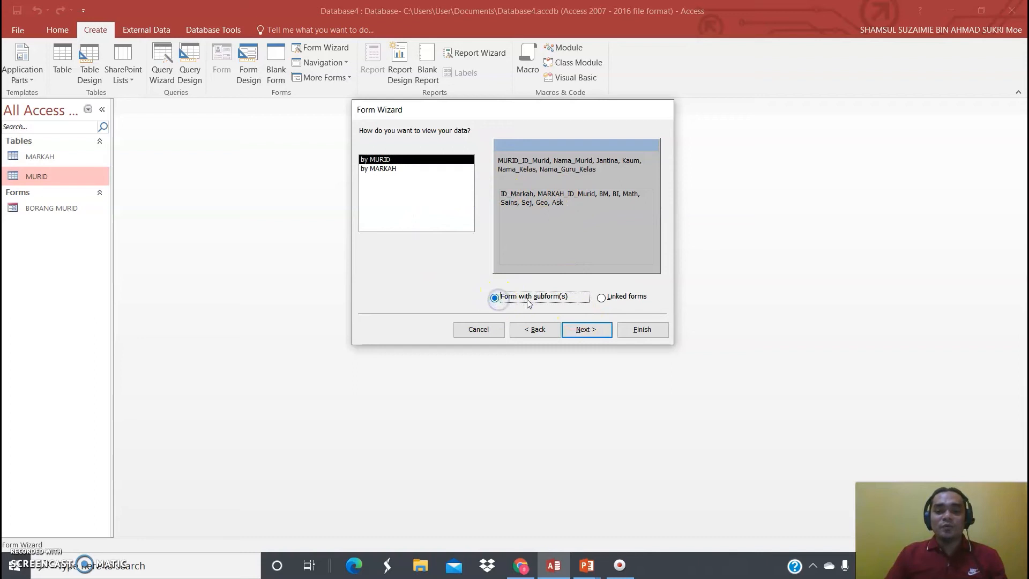
pyautogui.click(559, 305)
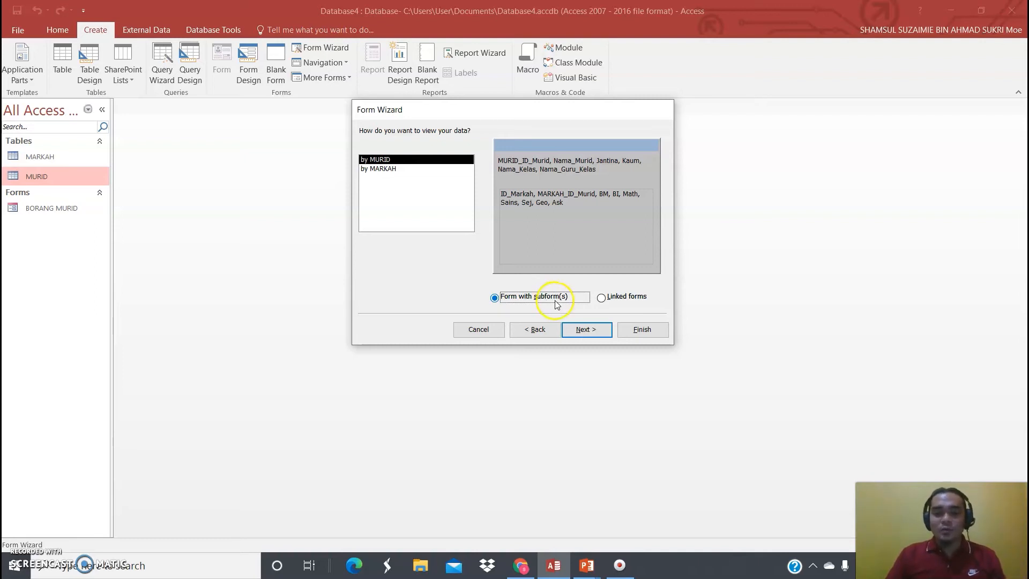
pyautogui.click(583, 329)
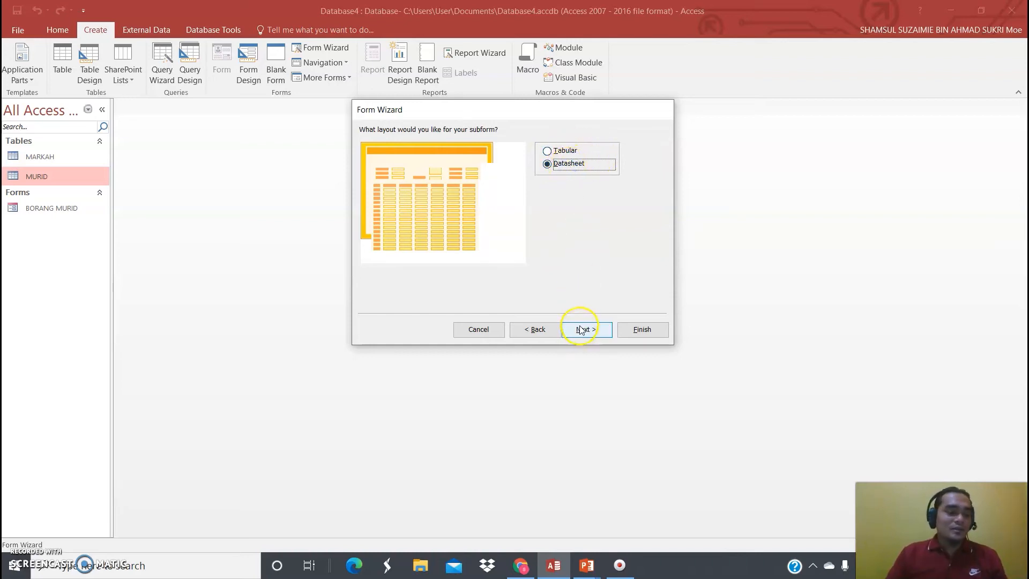
pyautogui.click(581, 330)
# - Title the main form BORANGMURID
pyautogui.click(552, 148)
pyautogui.doubleClick(552, 148)
pyautogui.click(551, 148)
pyautogui.press('Home')
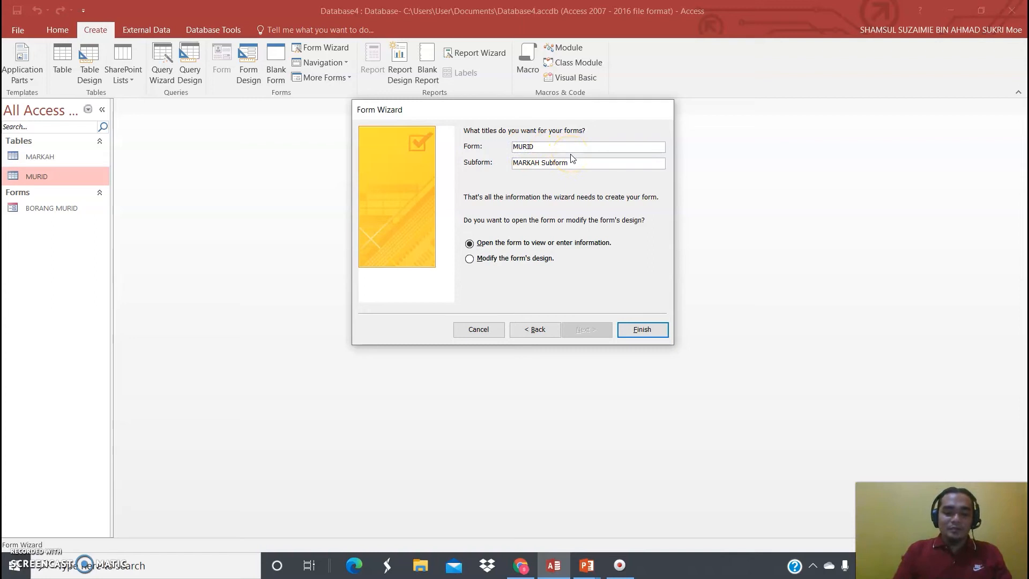
pyautogui.write('BORANG')
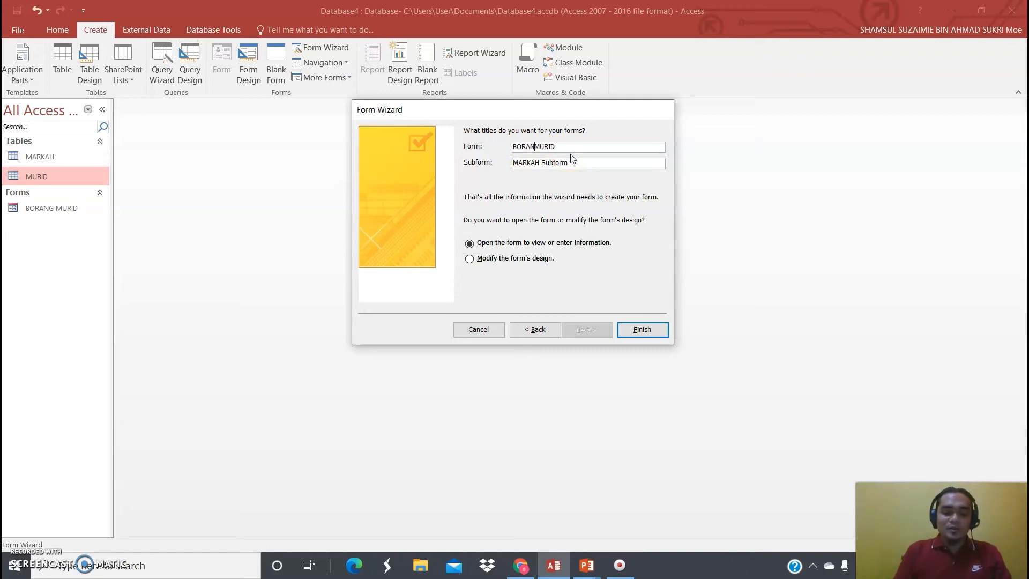
# - Title the subform BORANG MARKAH (Subform) and finish the wizard, opening the form to view information
pyautogui.click(514, 162)
pyautogui.write('BORANG')
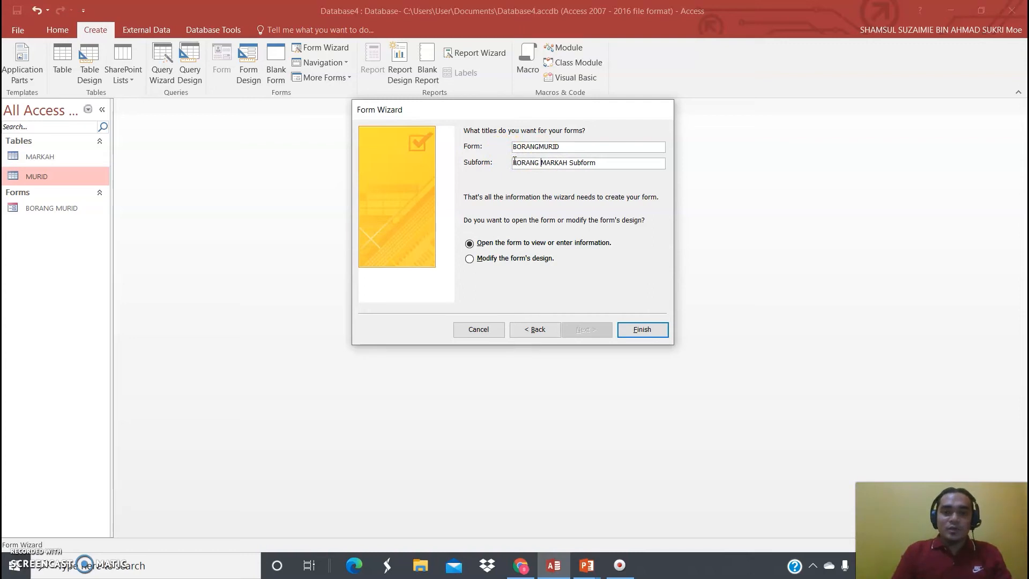
pyautogui.click(611, 163)
pyautogui.write(')')
pyautogui.click(570, 163)
pyautogui.write('(')
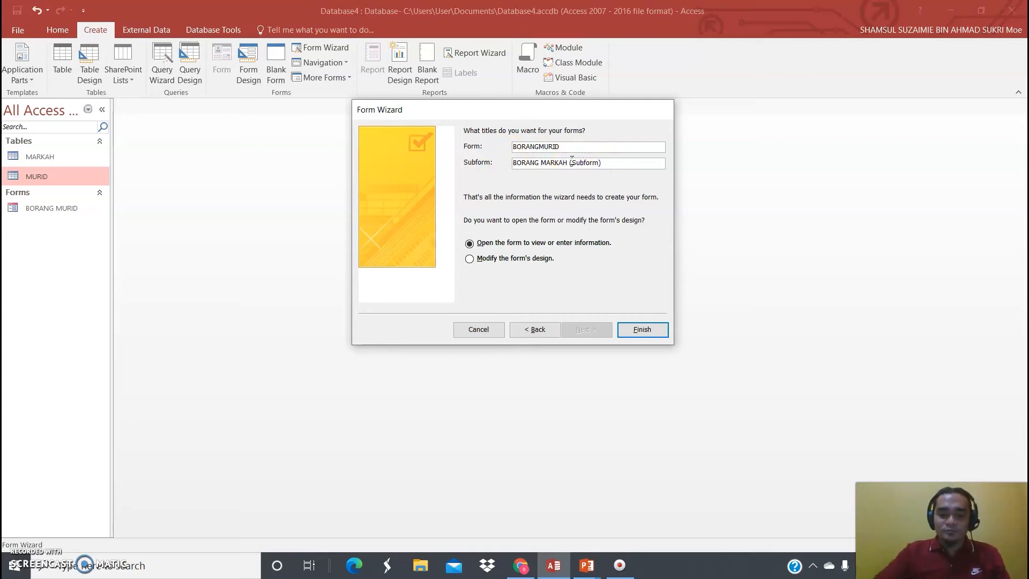
pyautogui.click(639, 329)
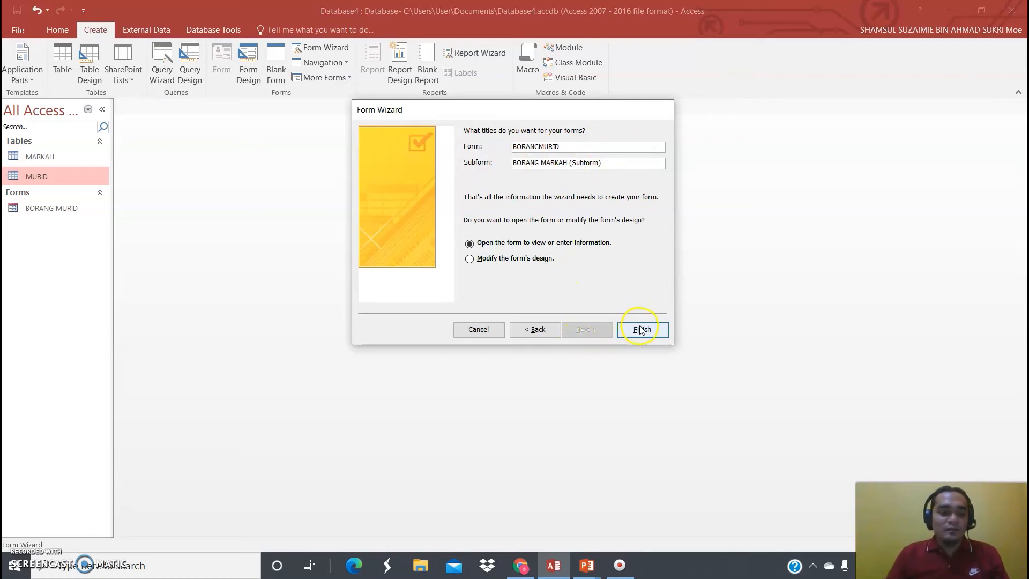
pyautogui.click(643, 329)
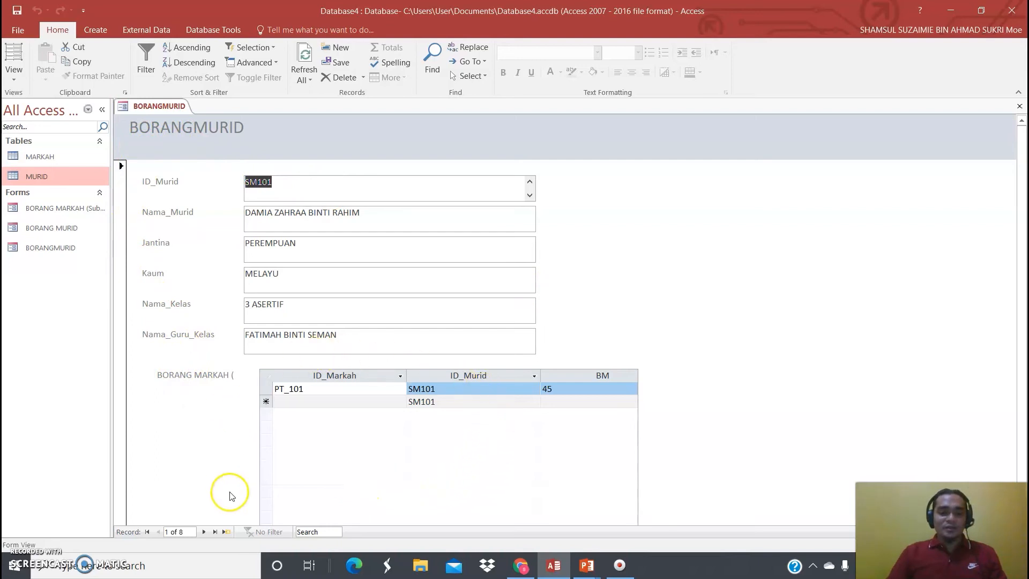
# - Browse the student records and their marks forward to the fifth record, and return to the first
pyautogui.click(205, 531)
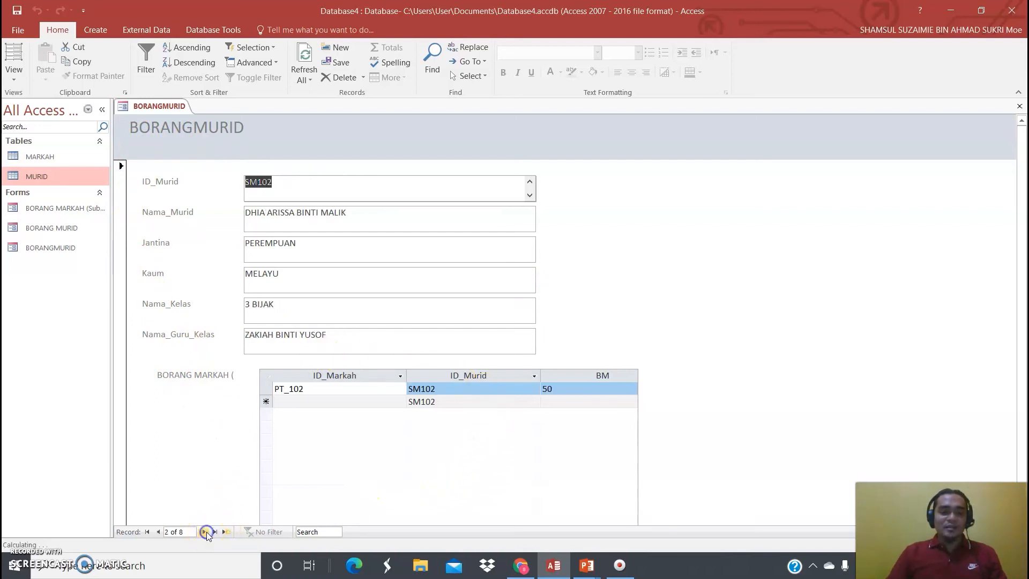
pyautogui.click(205, 532)
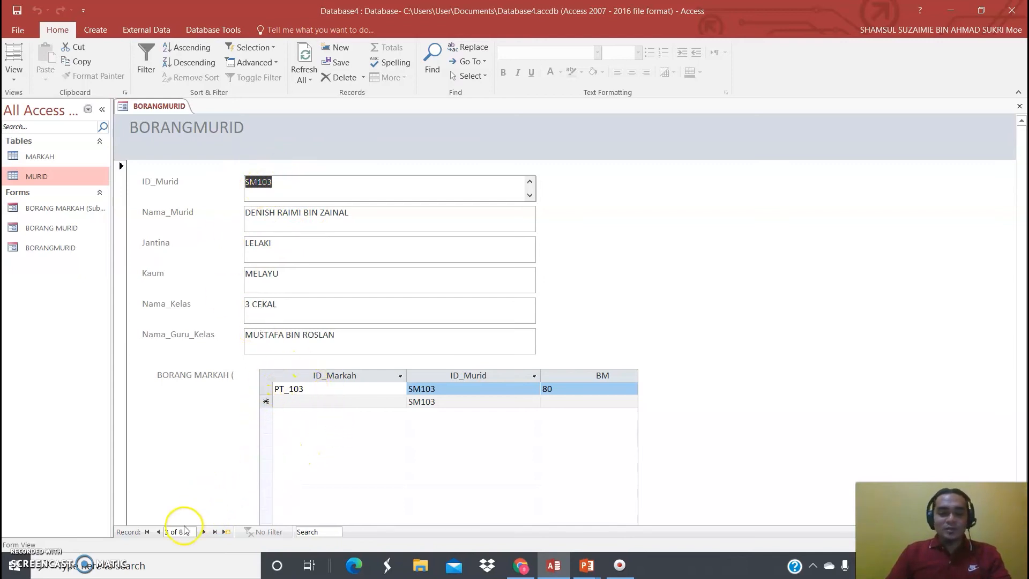
pyautogui.click(204, 531)
pyautogui.click(205, 532)
pyautogui.click(158, 531)
pyautogui.click(158, 532)
pyautogui.click(158, 532)
pyautogui.click(158, 531)
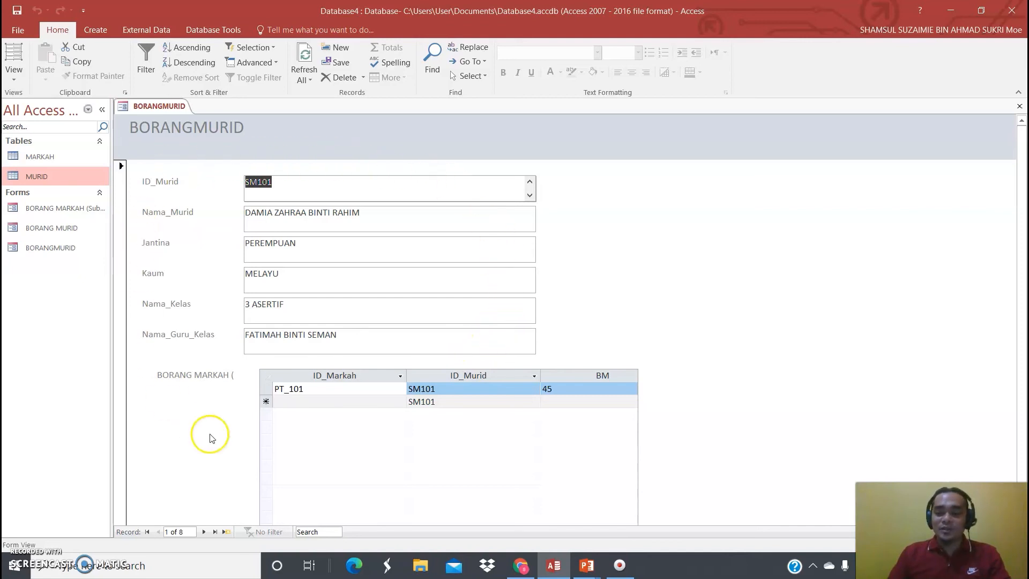
# - Try to rename the BORANG MARKAH (Subform) form
pyautogui.click(62, 211)
pyautogui.rightClick(63, 210)
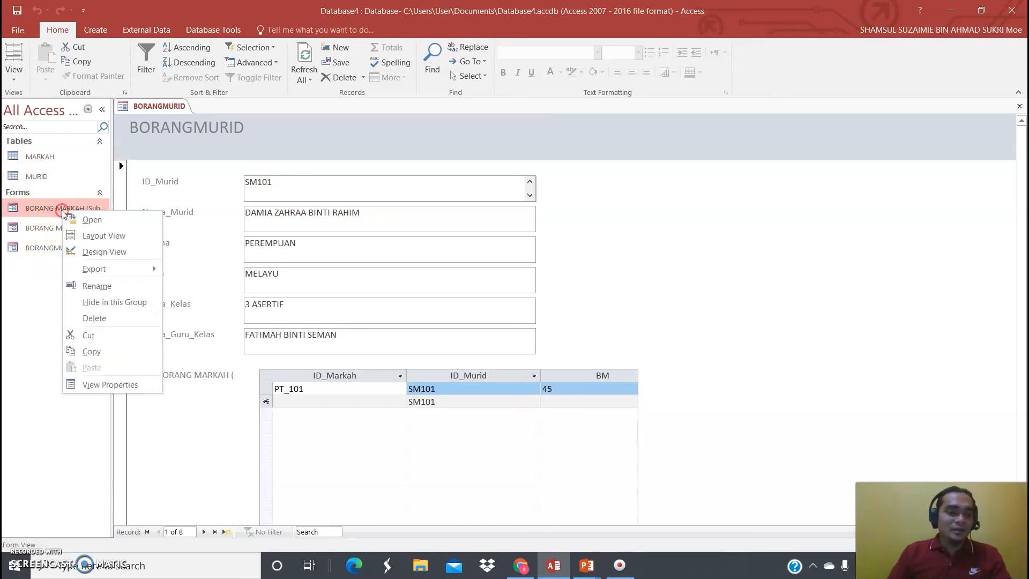
pyautogui.click(102, 286)
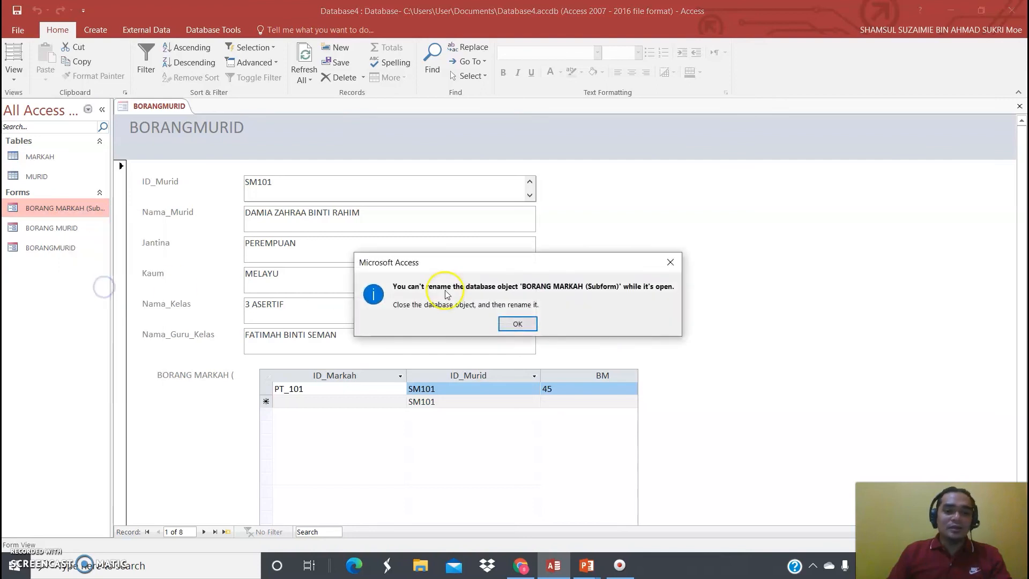
pyautogui.click(670, 263)
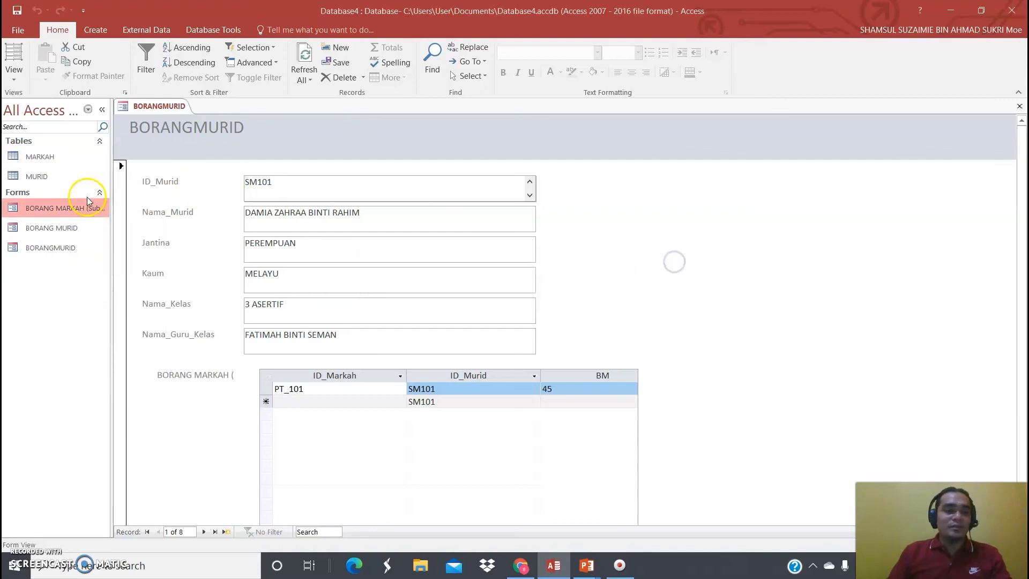
# - Close the BORANGMURID form
pyautogui.rightClick(155, 106)
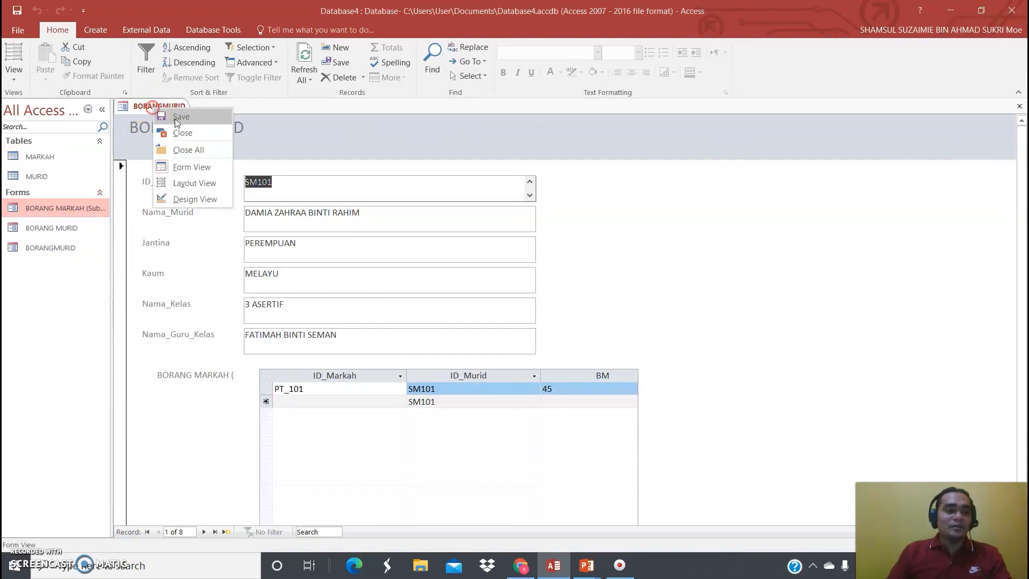
pyautogui.click(198, 137)
pyautogui.click(49, 230)
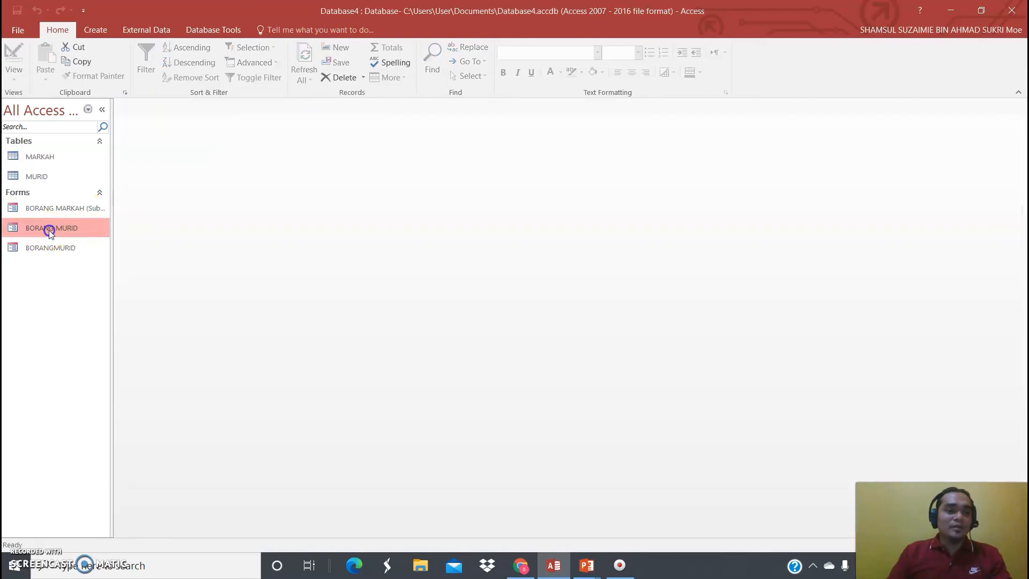
pyautogui.rightClick(50, 230)
pyautogui.click(89, 307)
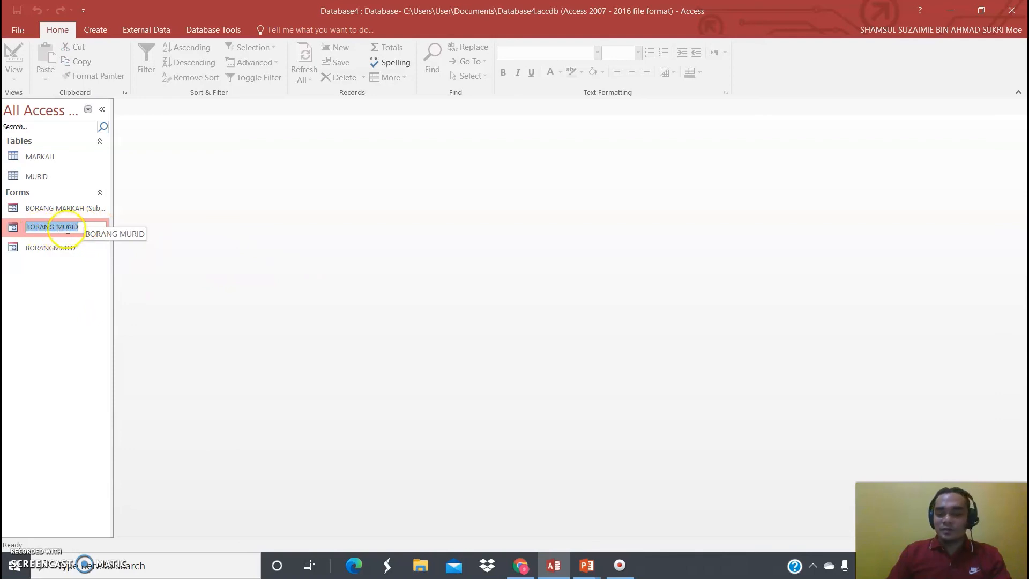
pyautogui.click(71, 266)
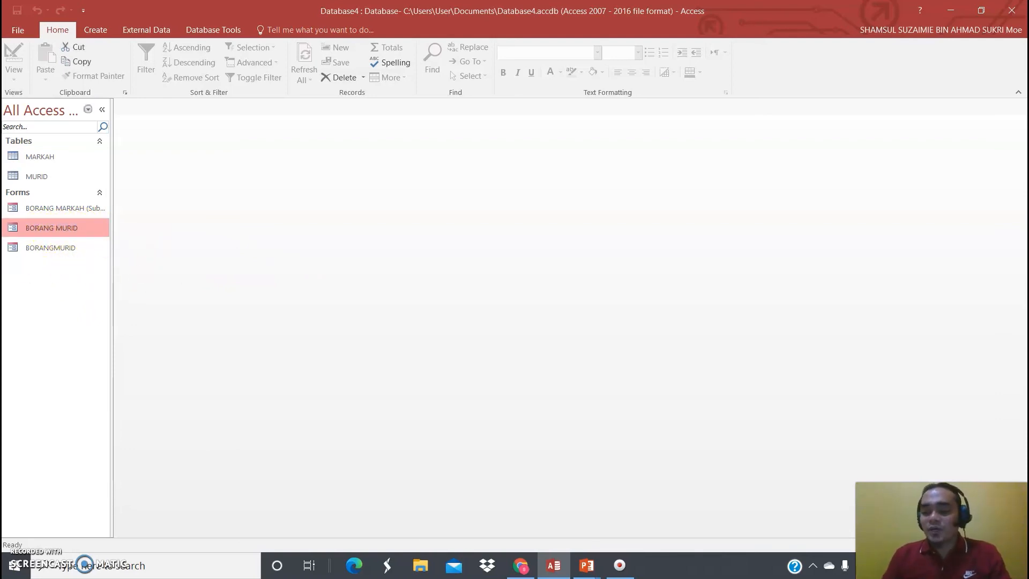
pyautogui.click(24, 562)
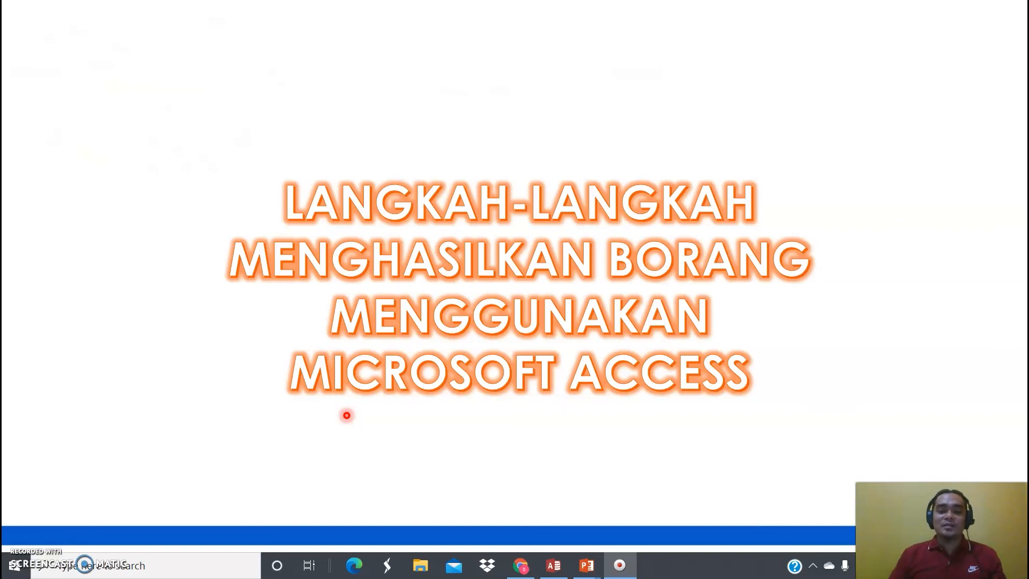
pyautogui.click(347, 415)
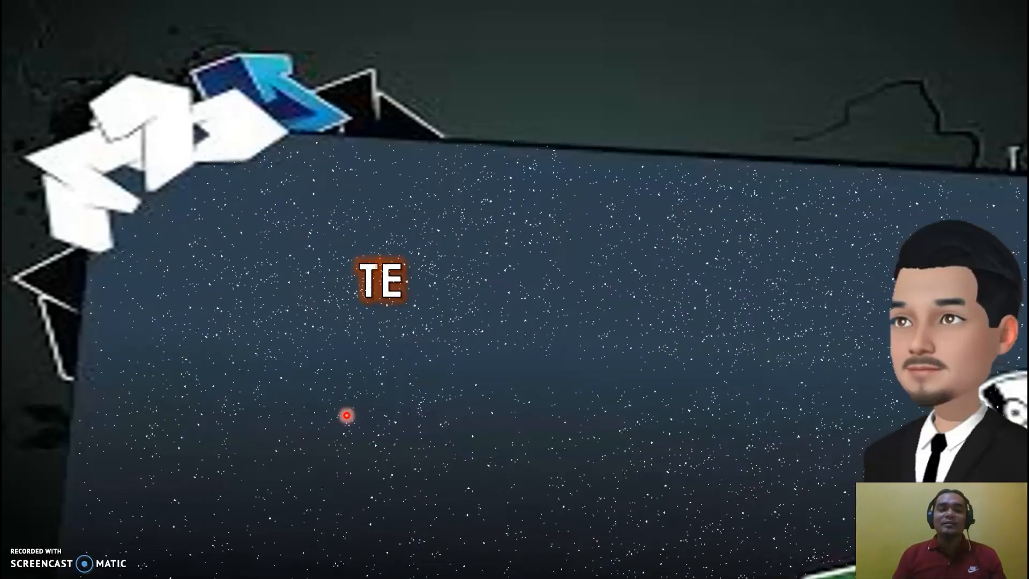